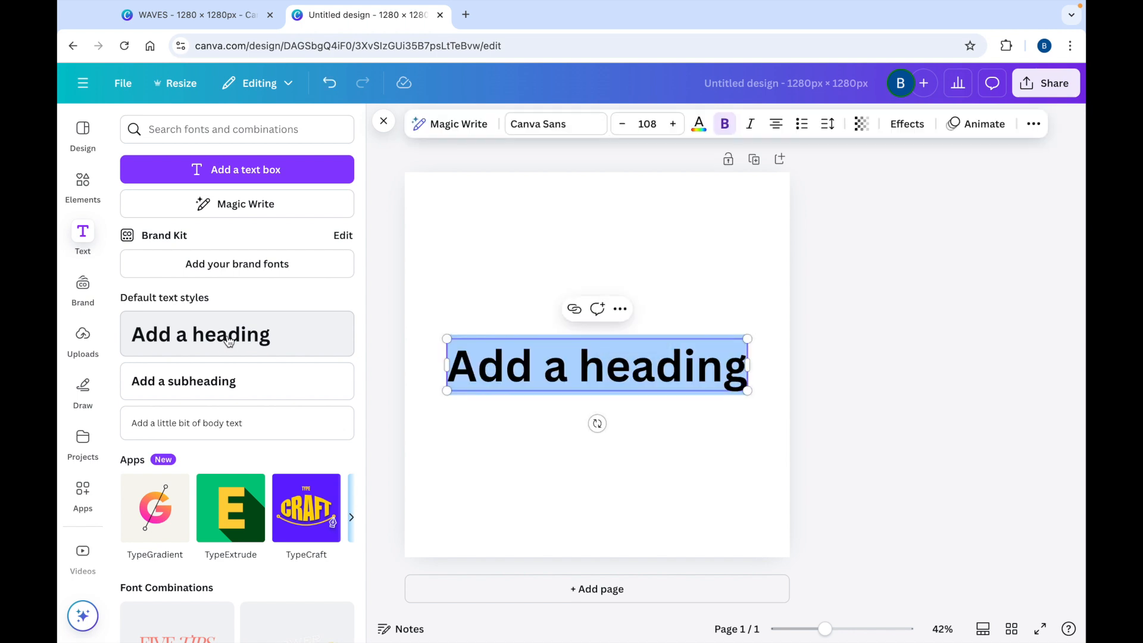
Step: Replace the heading text with "WAVES" and set its font to Zuume Rough Bold
{"action": "type", "text": "WAVEE"}
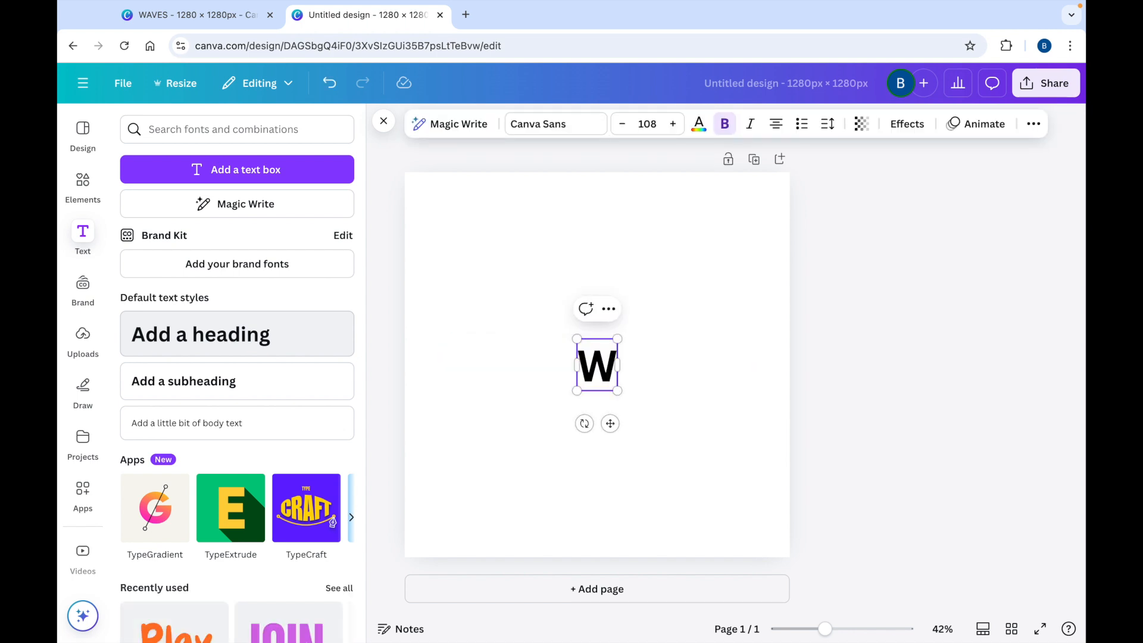
{"action": "key", "text": "BackSpace"}
{"action": "type", "text": "S"}
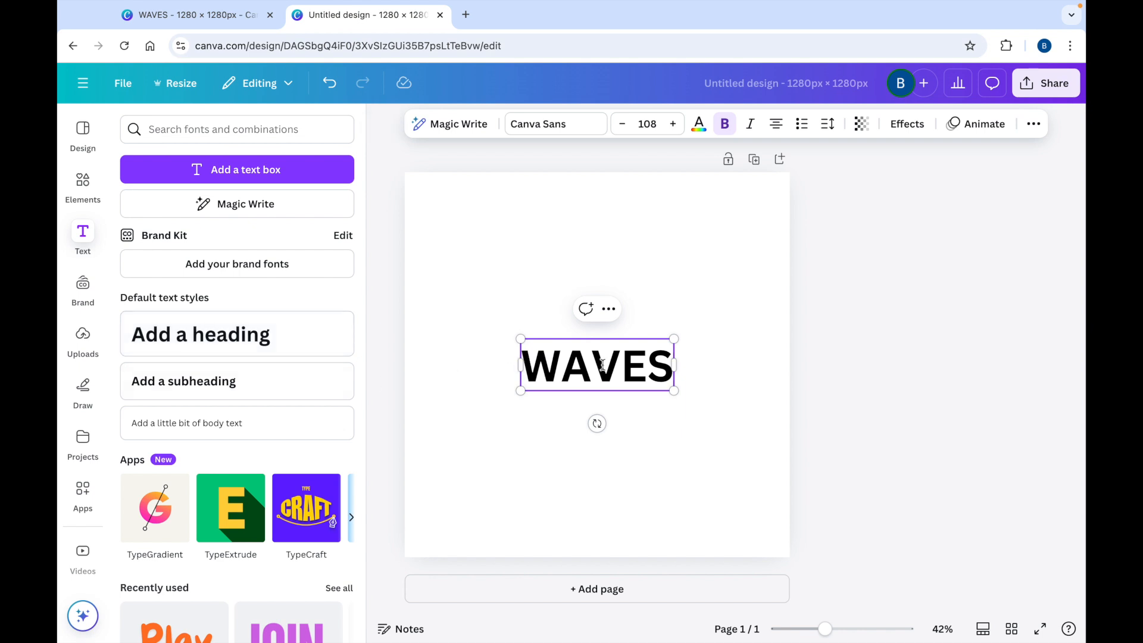
{"action": "double_click", "coordinate": [572, 365]}
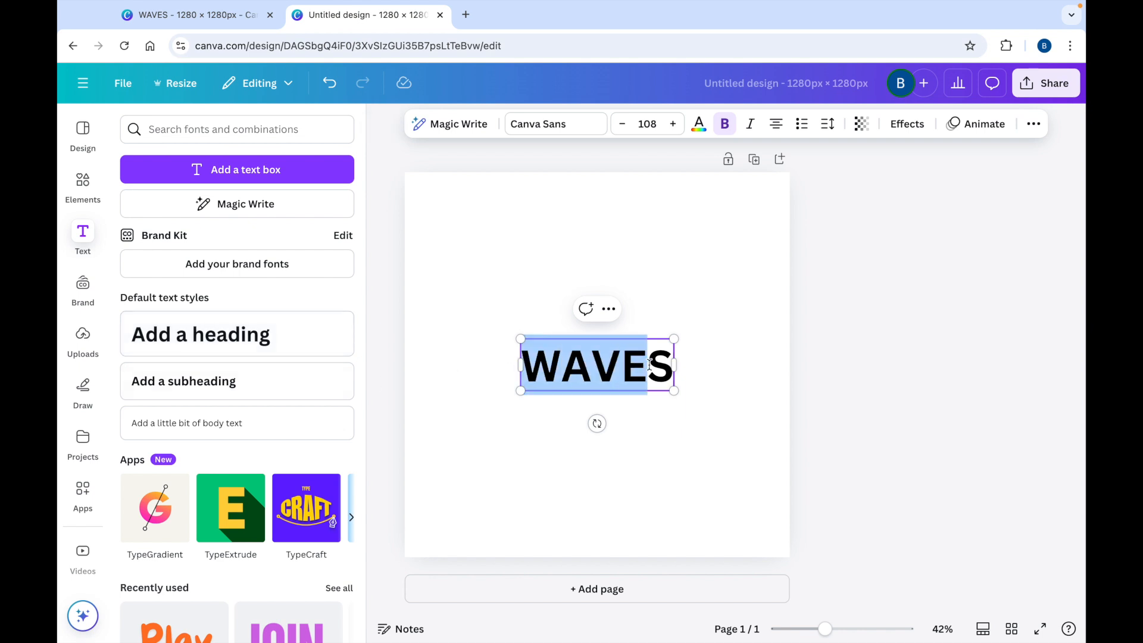
{"action": "left_click", "coordinate": [553, 131]}
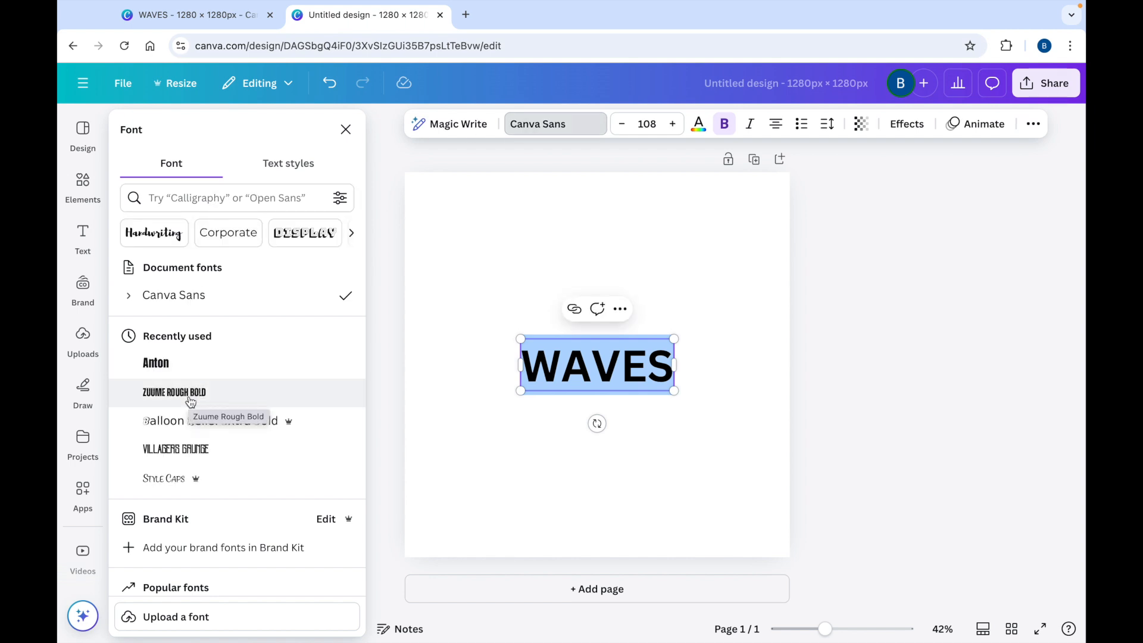
{"action": "left_click", "coordinate": [190, 400]}
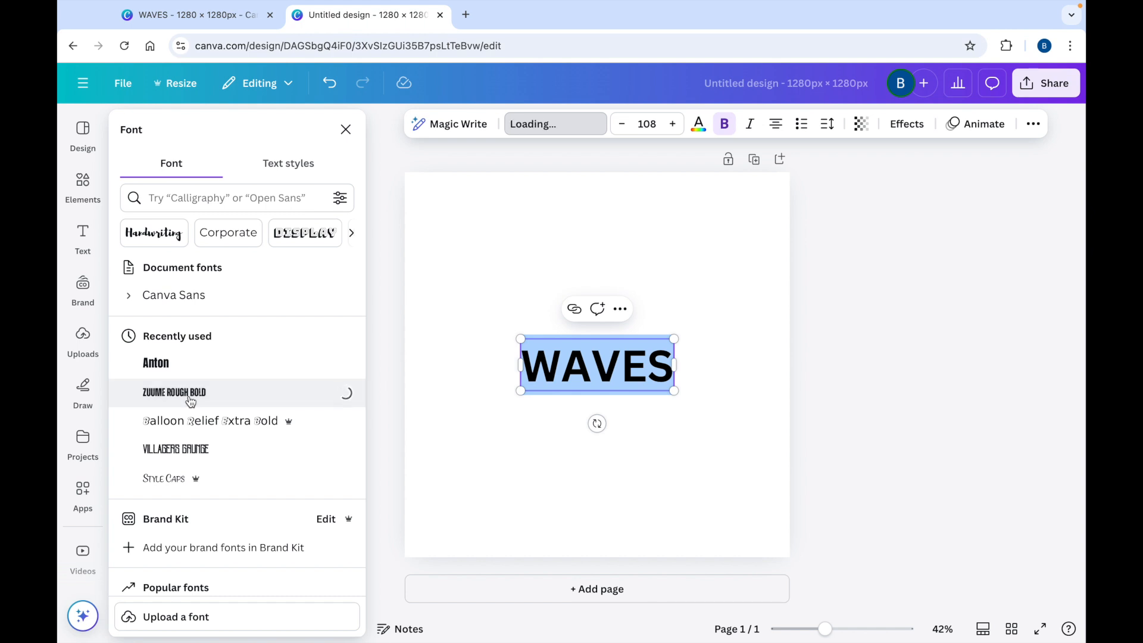
Step: Enlarge the WAVES heading to a font size of about 348 and centre it on the page
{"action": "left_click_drag", "start_coordinate": [641, 391], "coordinate": [761, 463]}
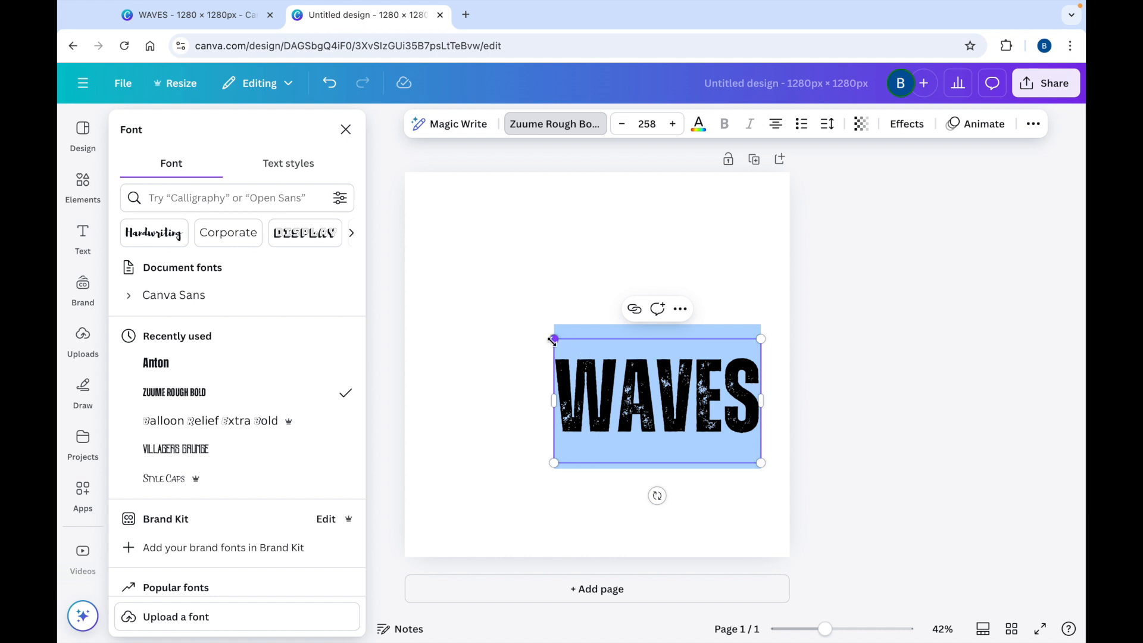
{"action": "left_click_drag", "start_coordinate": [511, 320], "coordinate": [479, 297]}
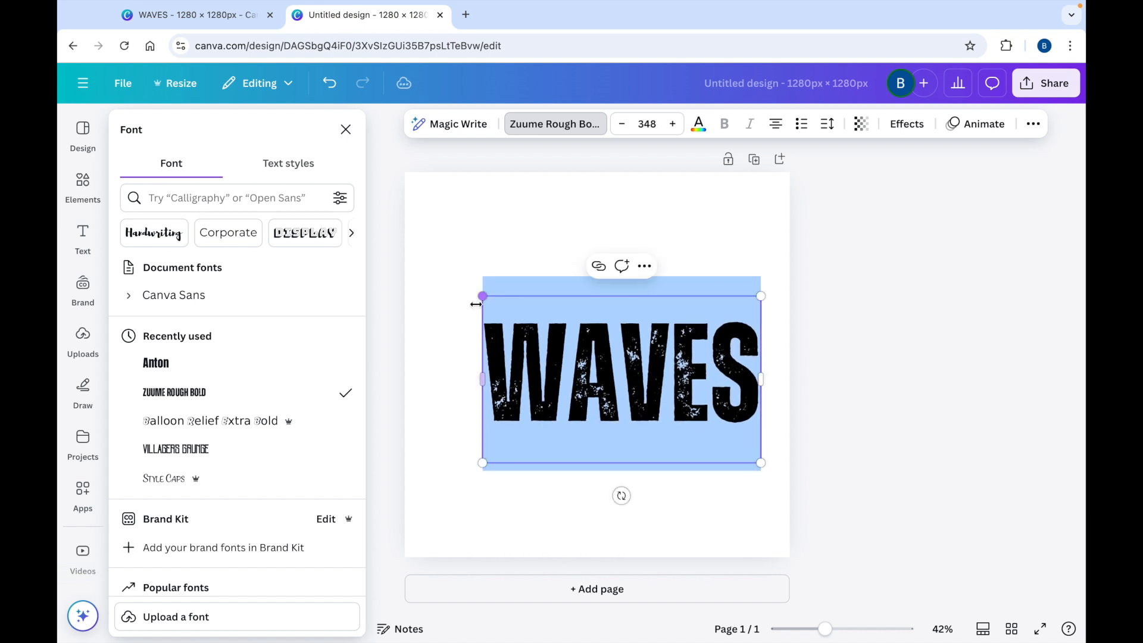
{"action": "left_click", "coordinate": [695, 512]}
{"action": "left_click_drag", "start_coordinate": [679, 394], "coordinate": [664, 383]}
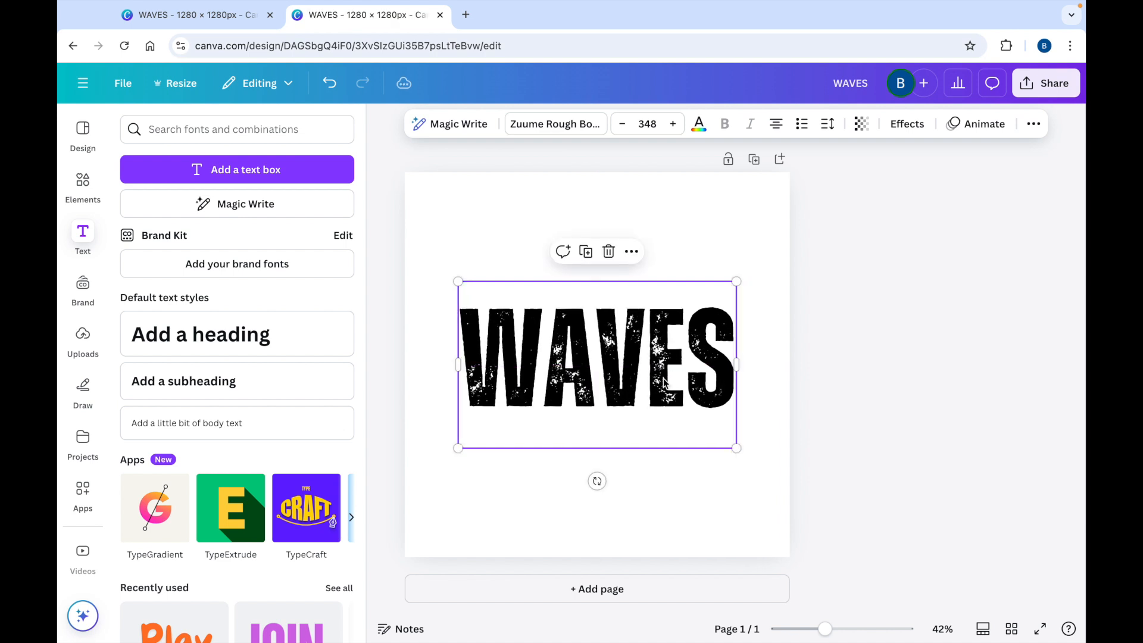
Step: Change the colour of the whole WAVES text to white (#ffffff)
{"action": "left_click", "coordinate": [719, 377]}
{"action": "left_click_drag", "start_coordinate": [722, 366], "coordinate": [483, 355]}
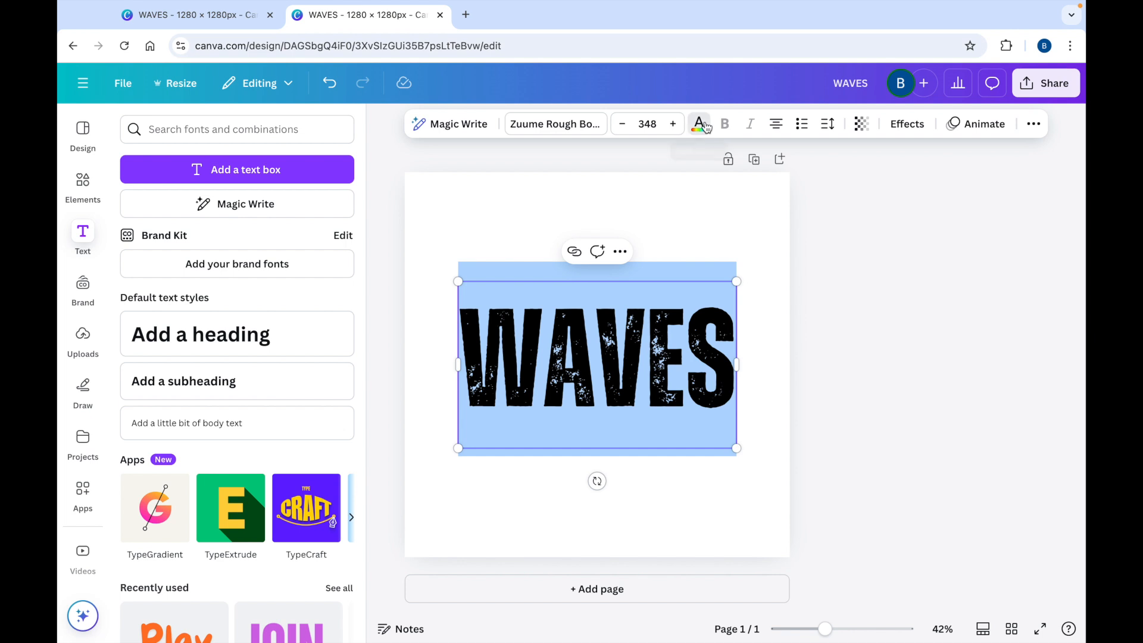
{"action": "left_click", "coordinate": [699, 123]}
{"action": "left_click", "coordinate": [217, 238]}
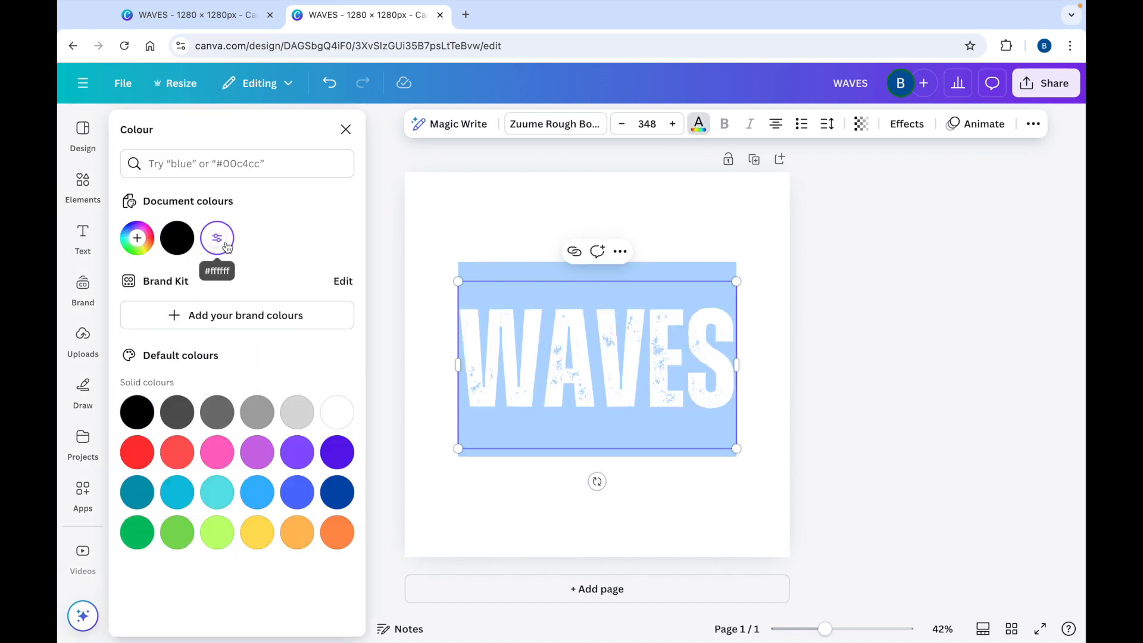
{"action": "left_click", "coordinate": [880, 339]}
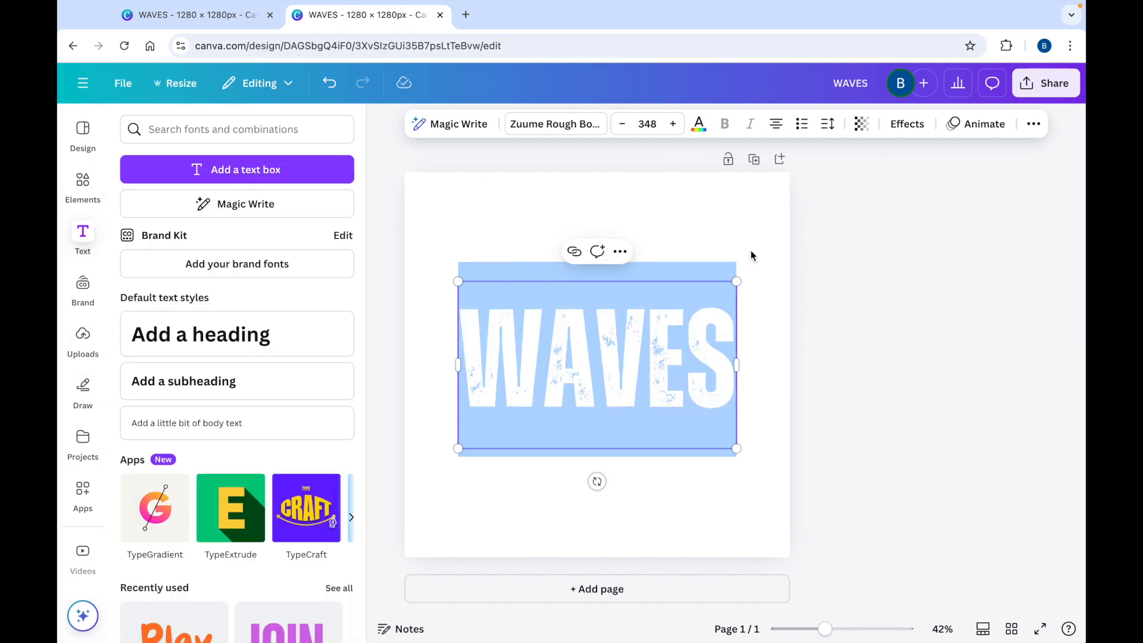
Step: Set the page background to solid black
{"action": "left_click", "coordinate": [662, 202]}
{"action": "left_click", "coordinate": [641, 123]}
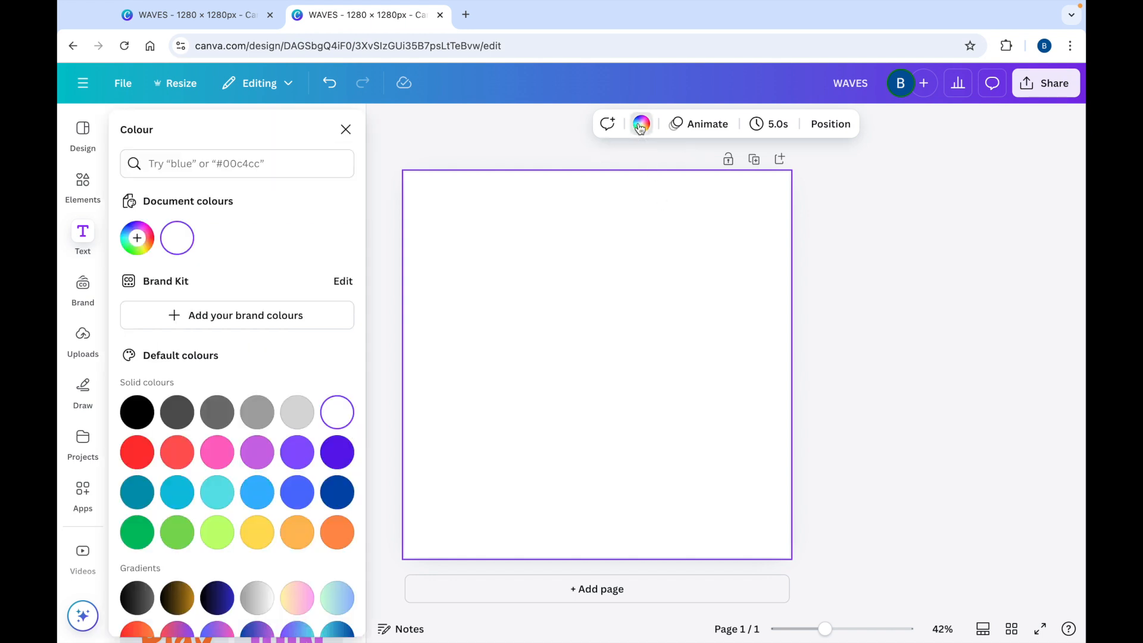
{"action": "left_click", "coordinate": [137, 411]}
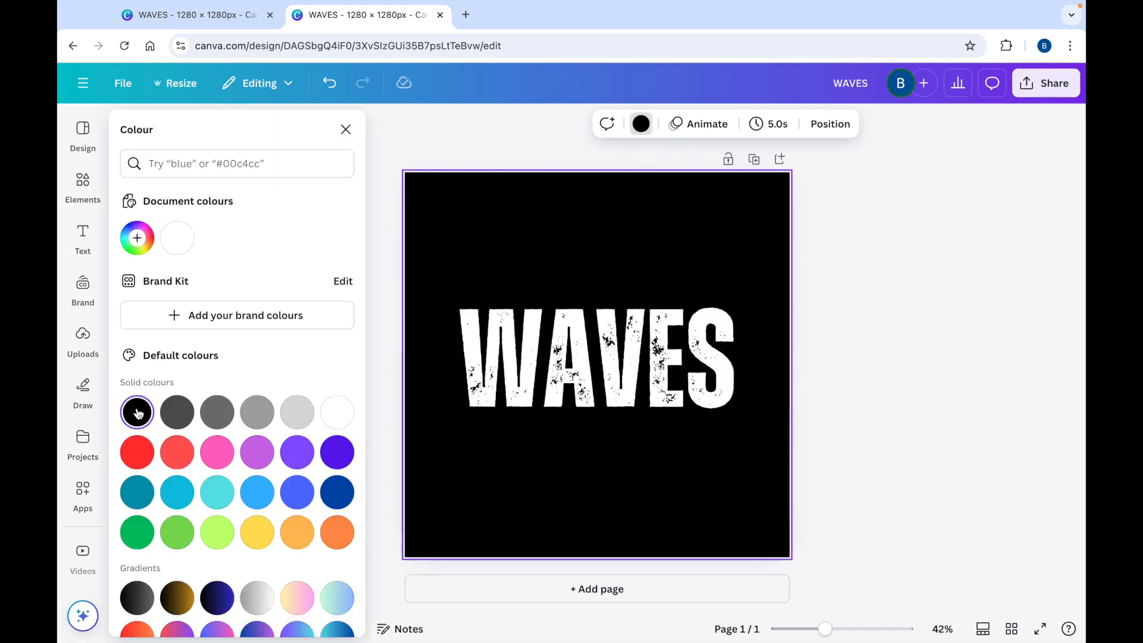
{"action": "left_click", "coordinate": [884, 315]}
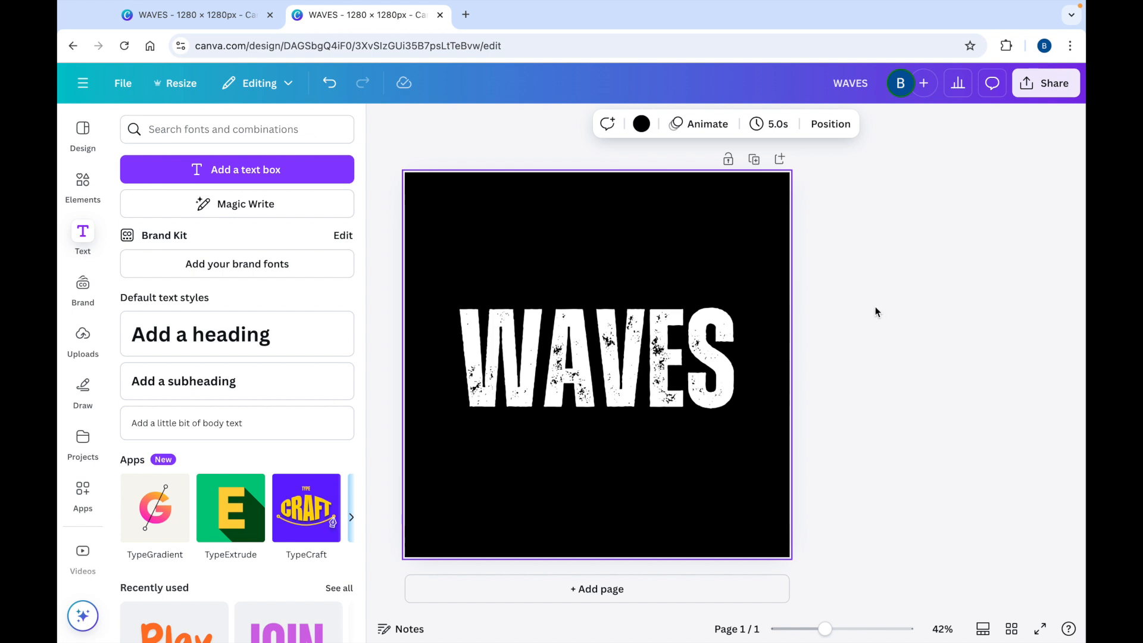
Step: Search the graphic elements for "waves silhouette" and add the wide black silhouette with a row of waves
{"action": "left_click", "coordinate": [82, 180]}
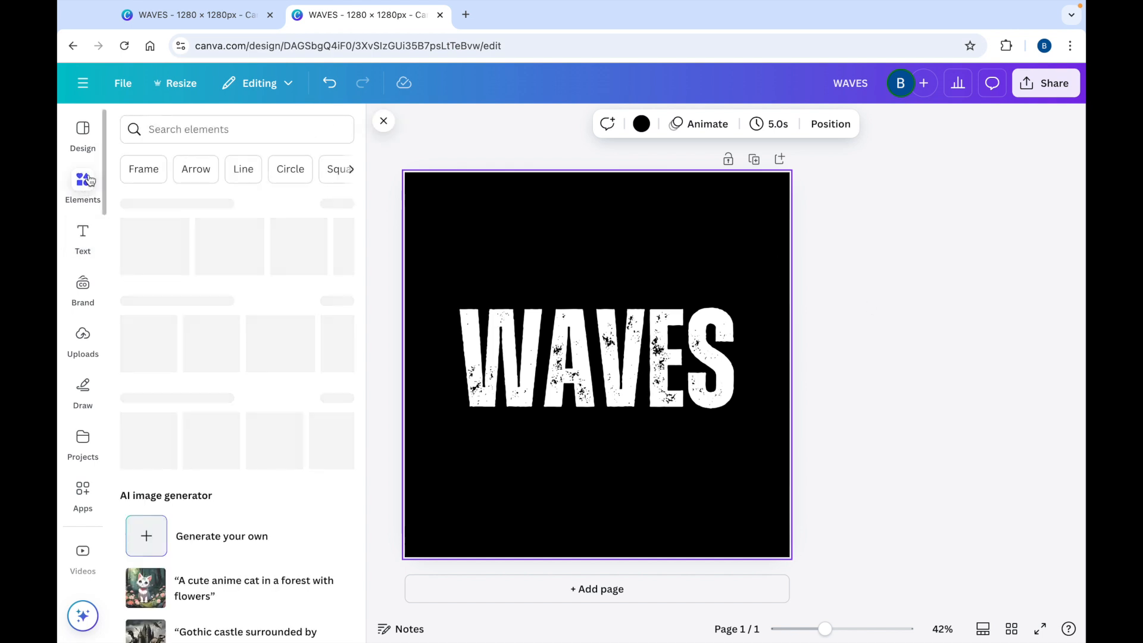
{"action": "left_click", "coordinate": [205, 129]}
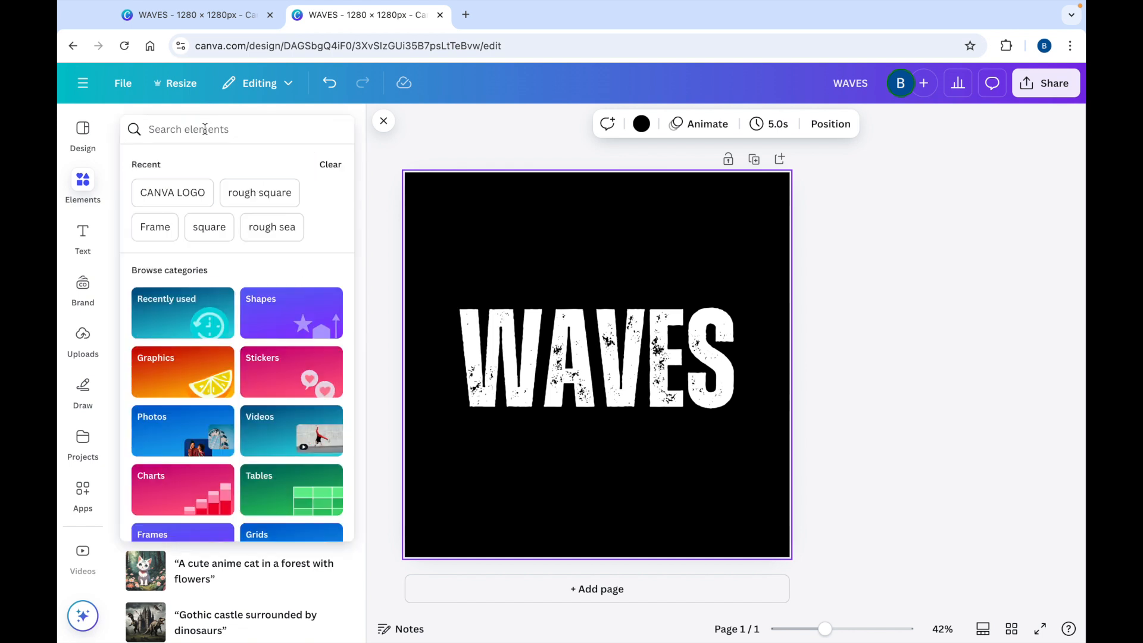
{"action": "type", "text": "WA"}
{"action": "key", "text": "BackSpace"}
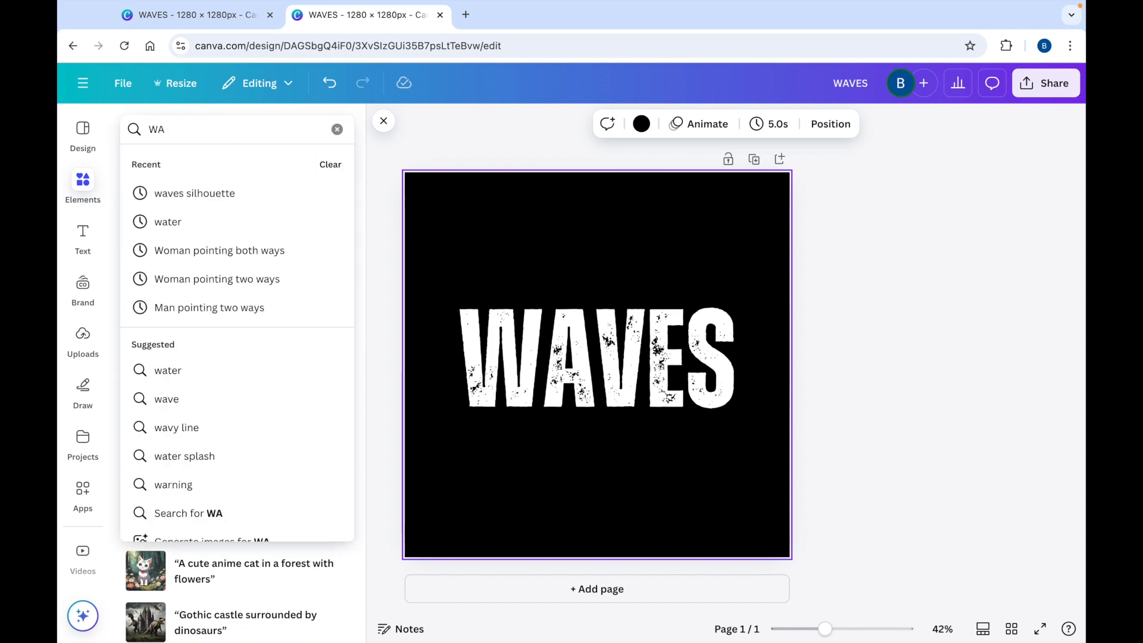
{"action": "type", "text": "aves"}
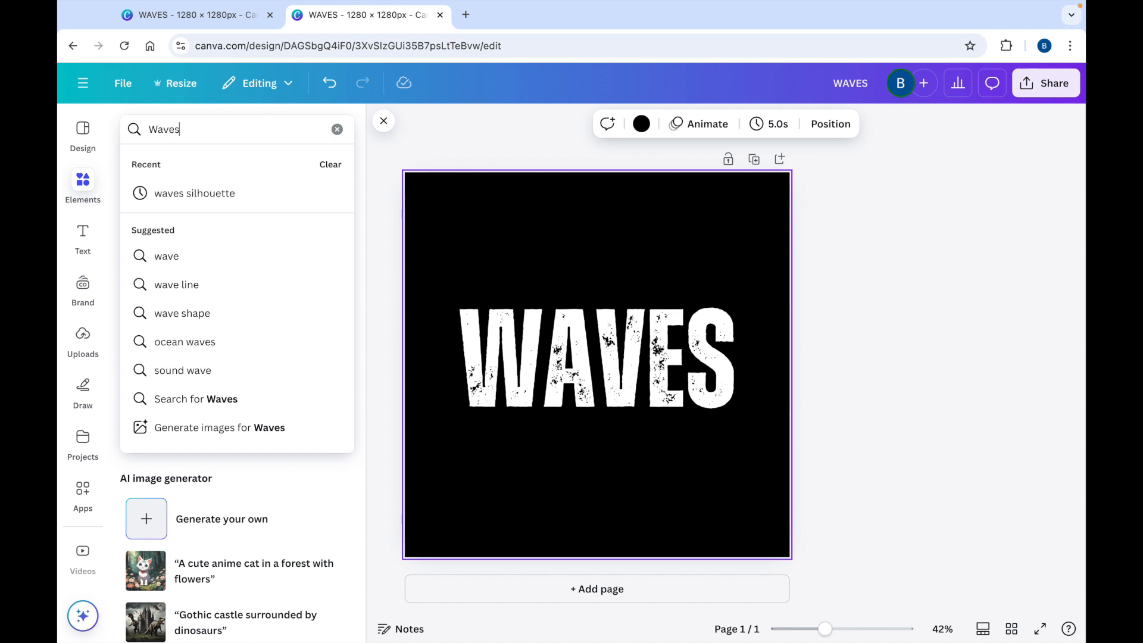
{"action": "type", "text": " sil"}
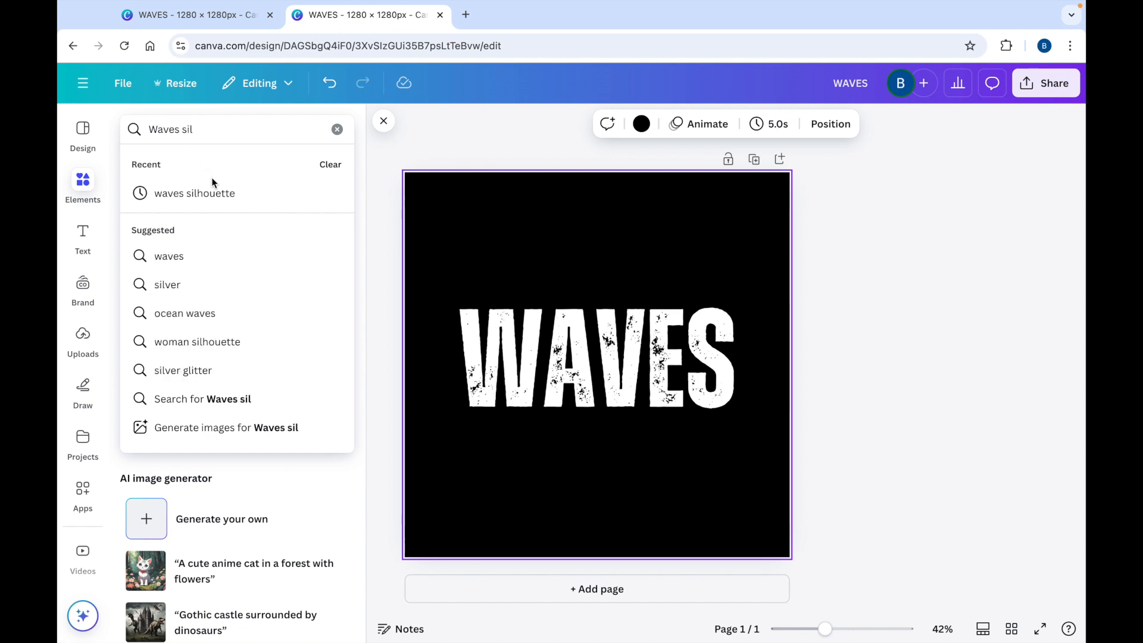
{"action": "left_click", "coordinate": [213, 190]}
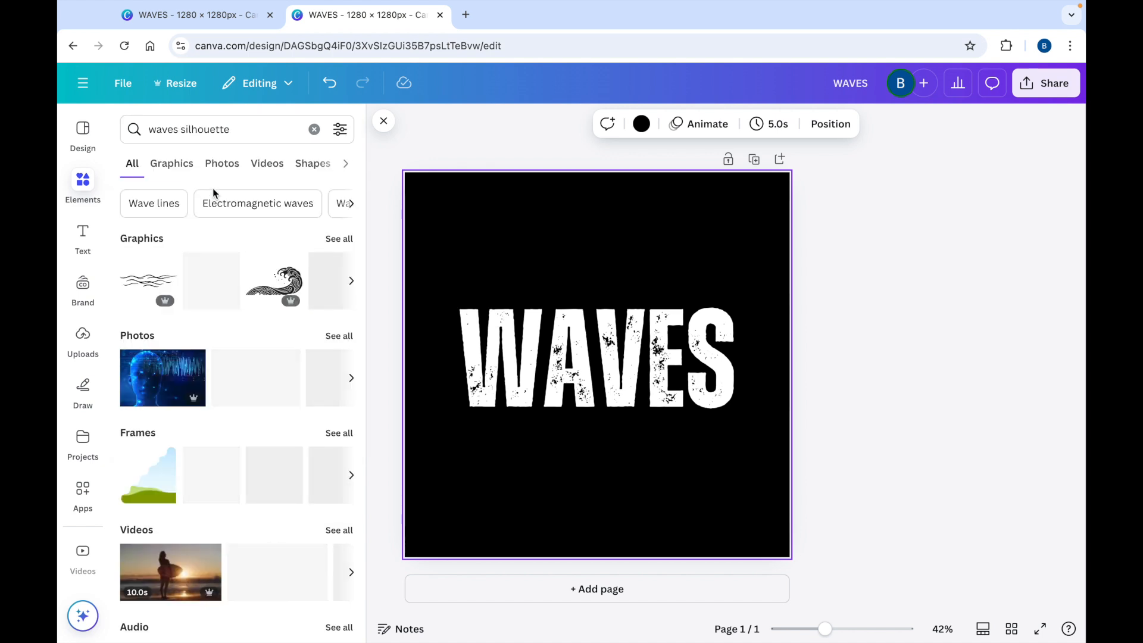
{"action": "left_click", "coordinate": [346, 241]}
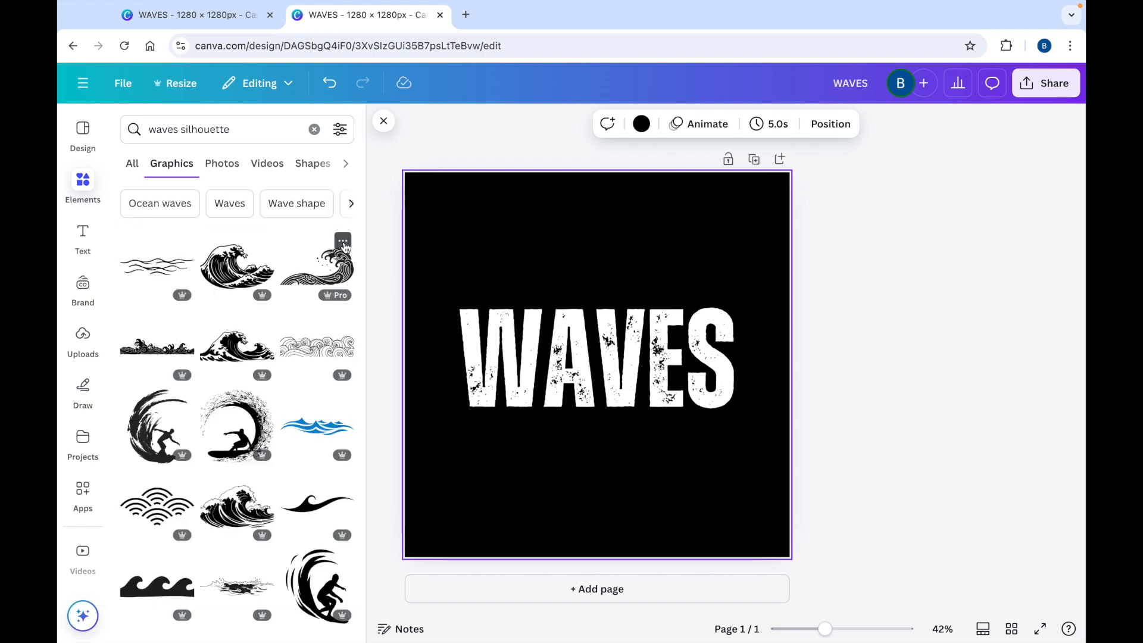
{"action": "left_click", "coordinate": [158, 351]}
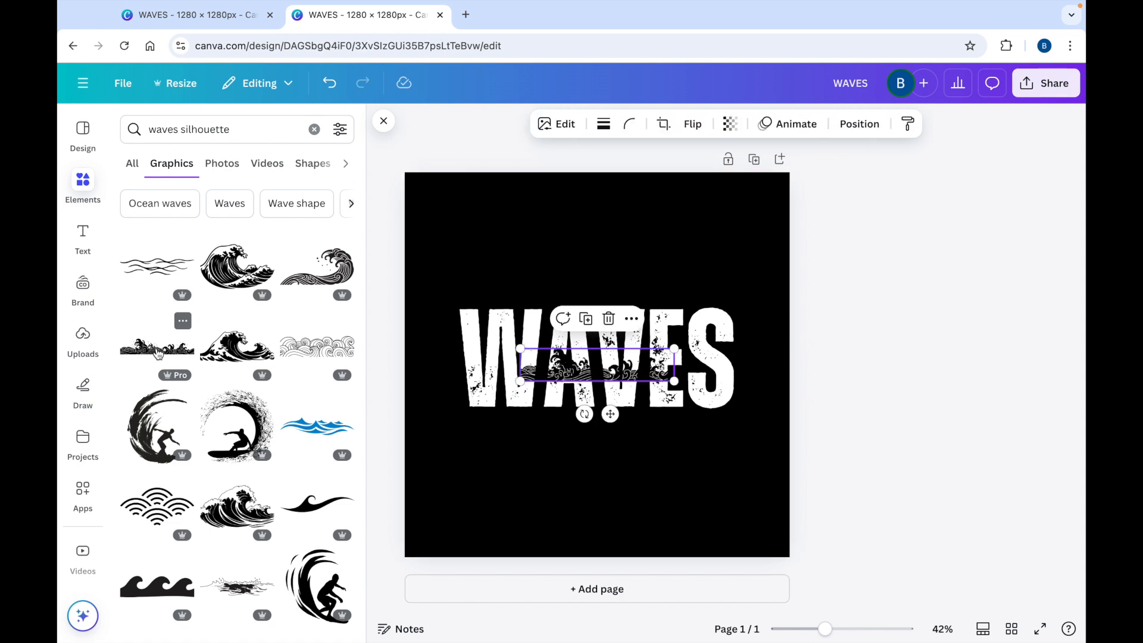
Step: Enlarge the wave silhouette and place it across the lower edge of the WAVES lettering
{"action": "left_click_drag", "start_coordinate": [594, 379], "coordinate": [764, 462]}
{"action": "left_click", "coordinate": [551, 367]}
{"action": "left_click", "coordinate": [607, 365]}
{"action": "left_click", "coordinate": [625, 415]}
{"action": "left_click_drag", "start_coordinate": [630, 462], "coordinate": [621, 463]}
{"action": "left_click", "coordinate": [577, 476]}
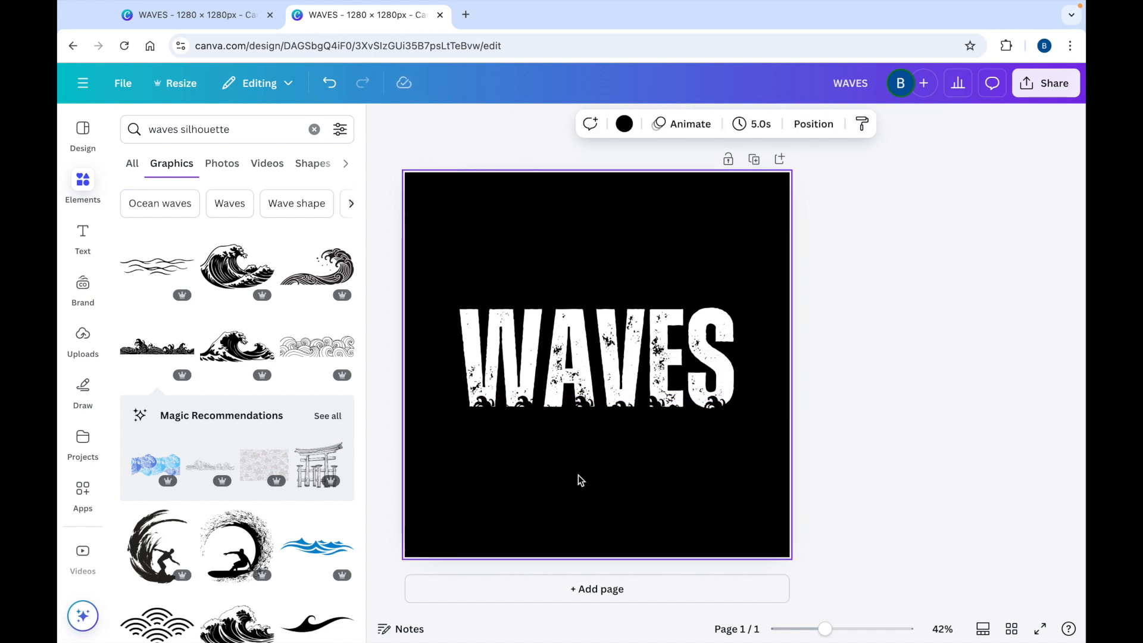
Step: Download the design as a PNG at 1,280 × 1,280 px
{"action": "left_click", "coordinate": [1044, 87]}
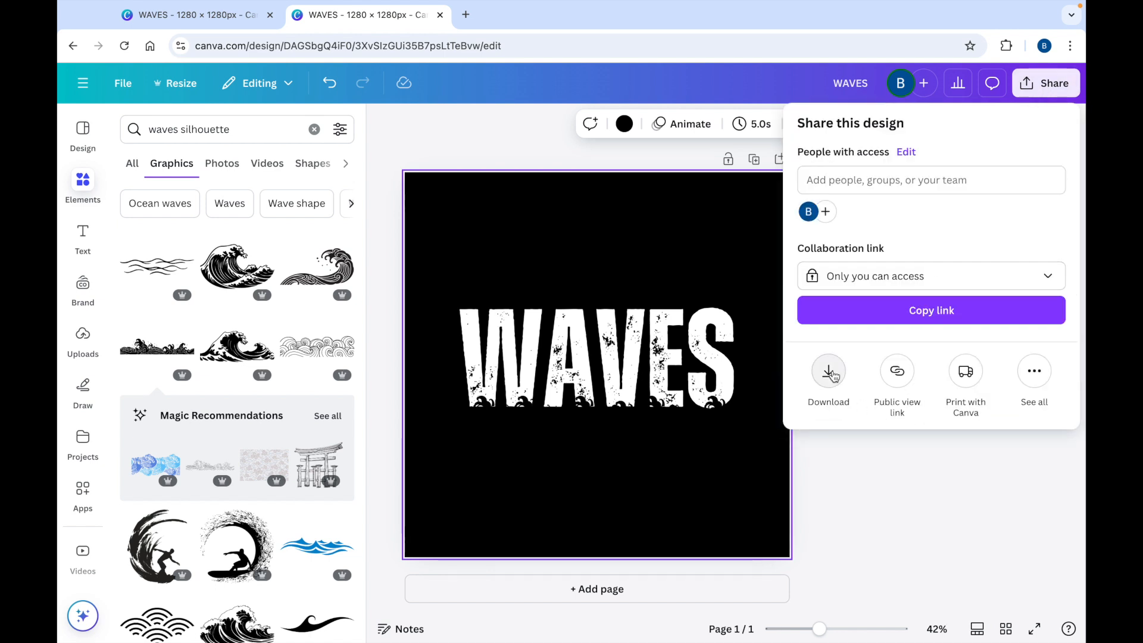
{"action": "left_click", "coordinate": [829, 374]}
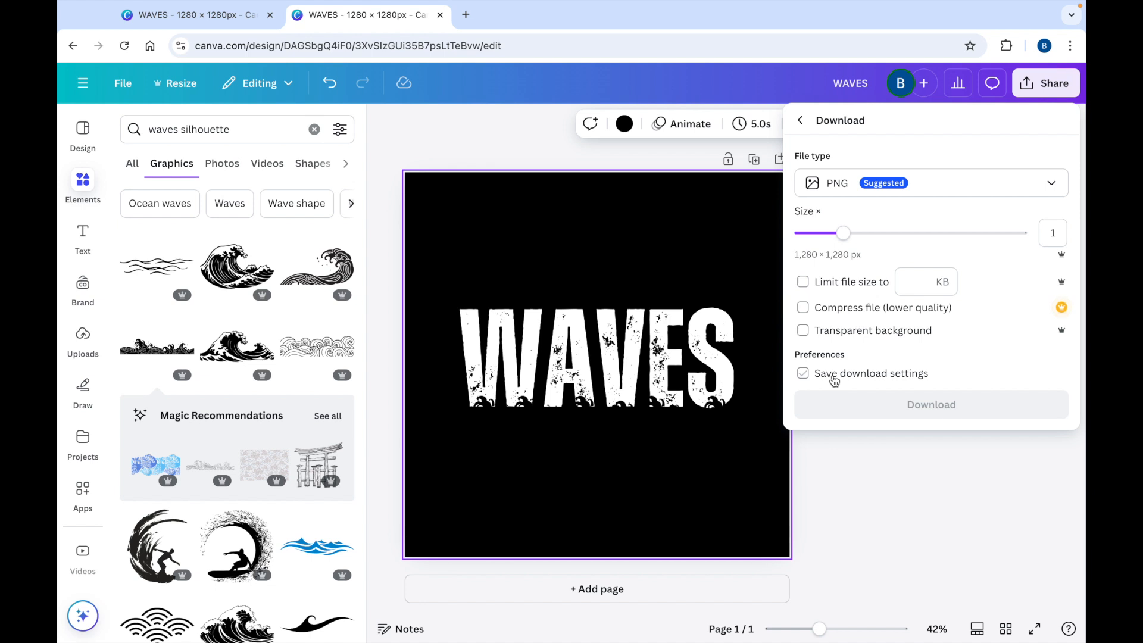
{"action": "left_click", "coordinate": [927, 406]}
Step: Upload the downloaded WAVES.png file into the design's image uploads
{"action": "left_click", "coordinate": [83, 341]}
{"action": "left_click", "coordinate": [1019, 46]}
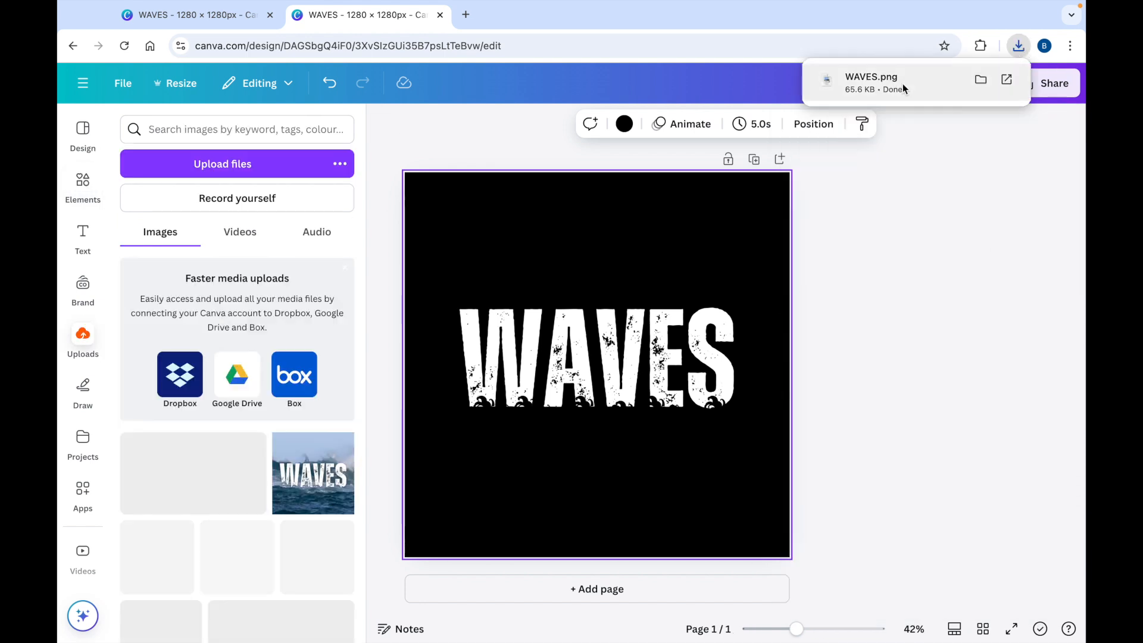
{"action": "left_click_drag", "start_coordinate": [892, 88], "coordinate": [233, 324]}
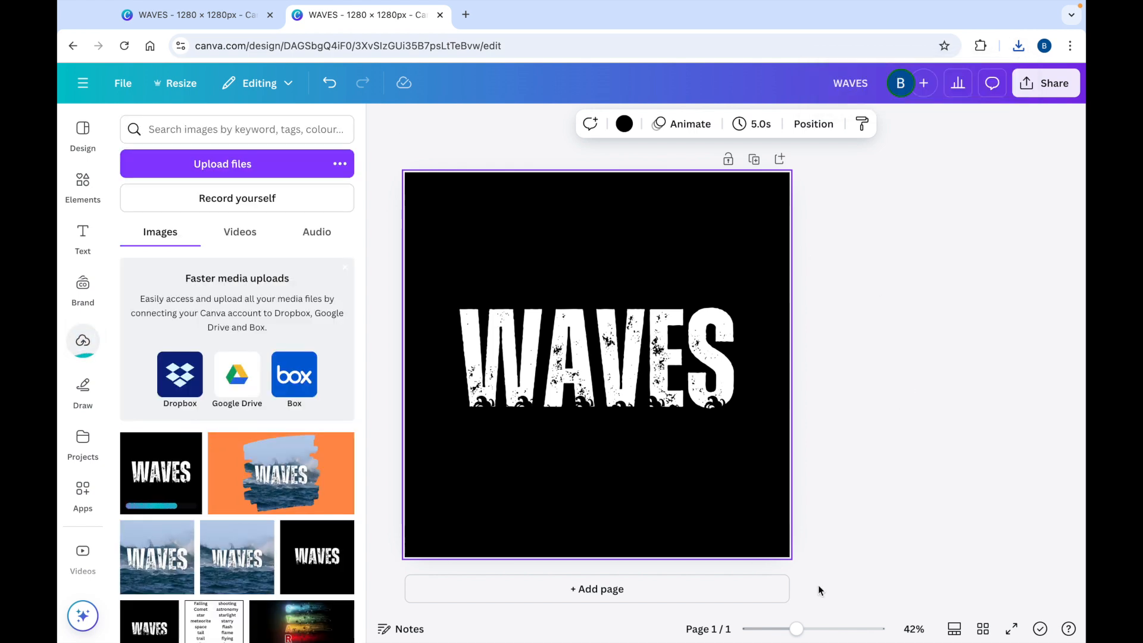
Step: Add a second page and search the photo elements for "rough sea"
{"action": "left_click", "coordinate": [646, 596]}
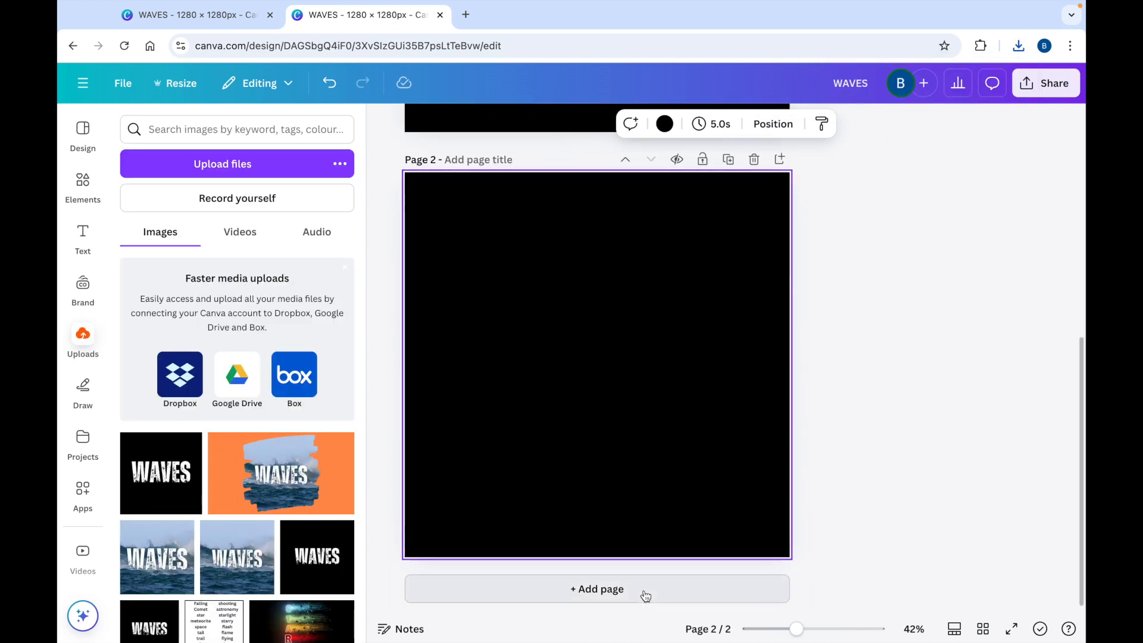
{"action": "left_click", "coordinate": [83, 182]}
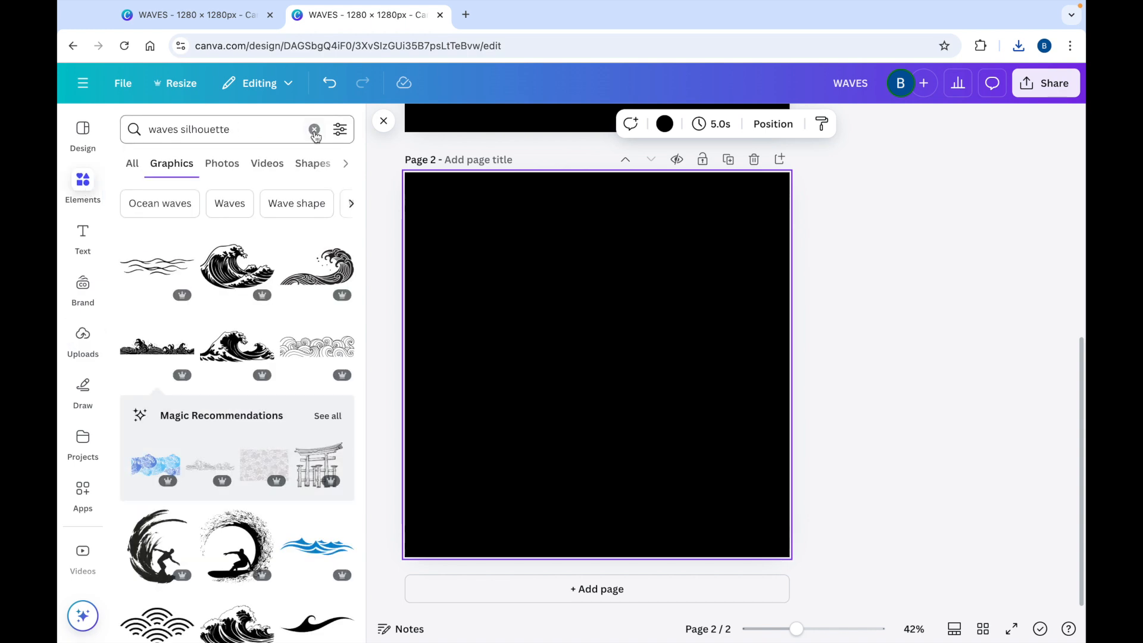
{"action": "left_click", "coordinate": [314, 130]}
{"action": "left_click", "coordinate": [229, 129]}
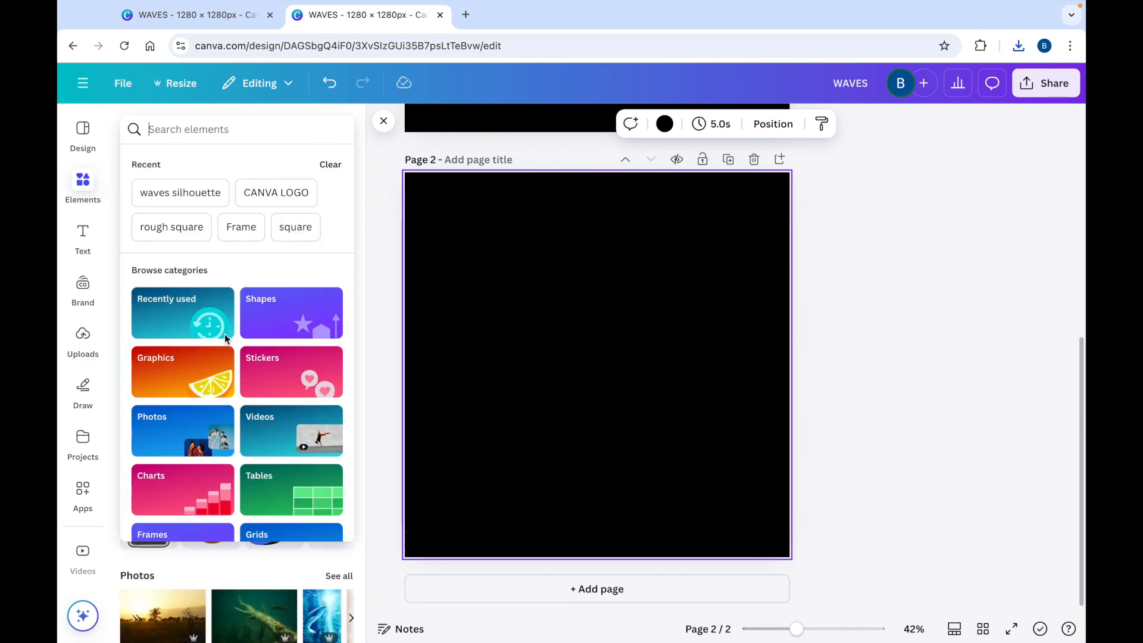
{"action": "left_click", "coordinate": [190, 431]}
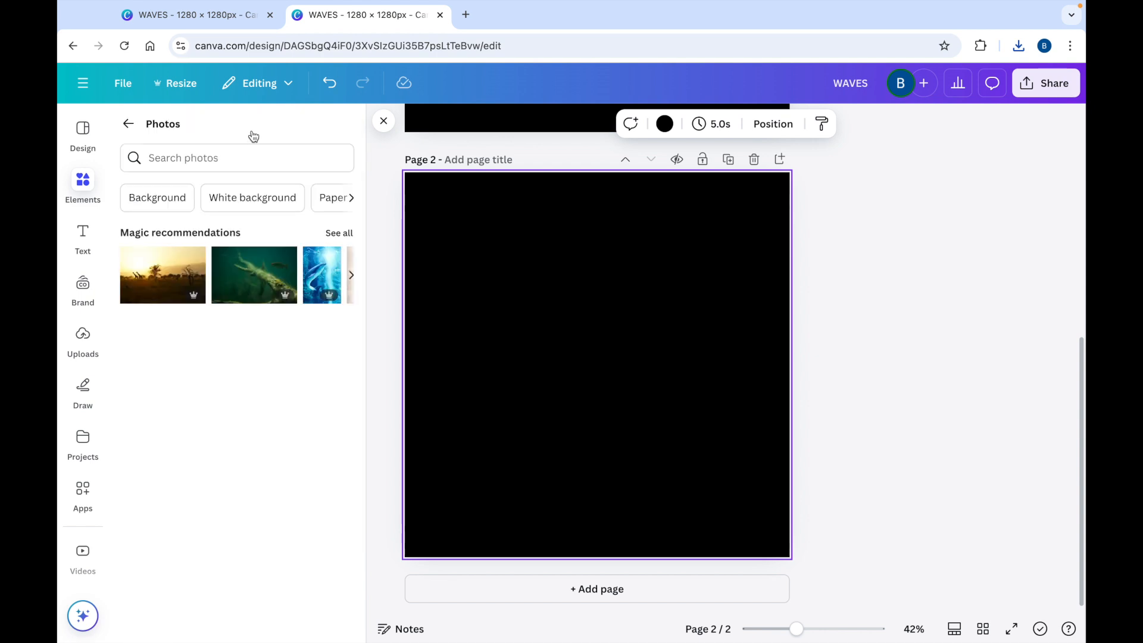
{"action": "left_click", "coordinate": [218, 157]}
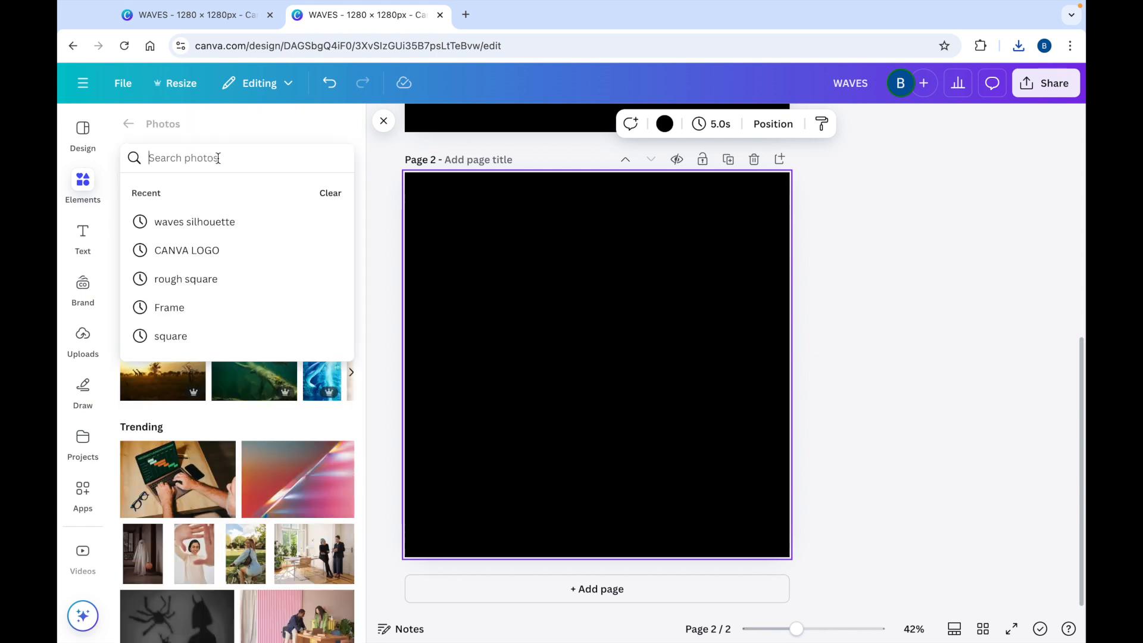
{"action": "type", "text": "o"}
{"action": "key", "text": "BackSpace"}
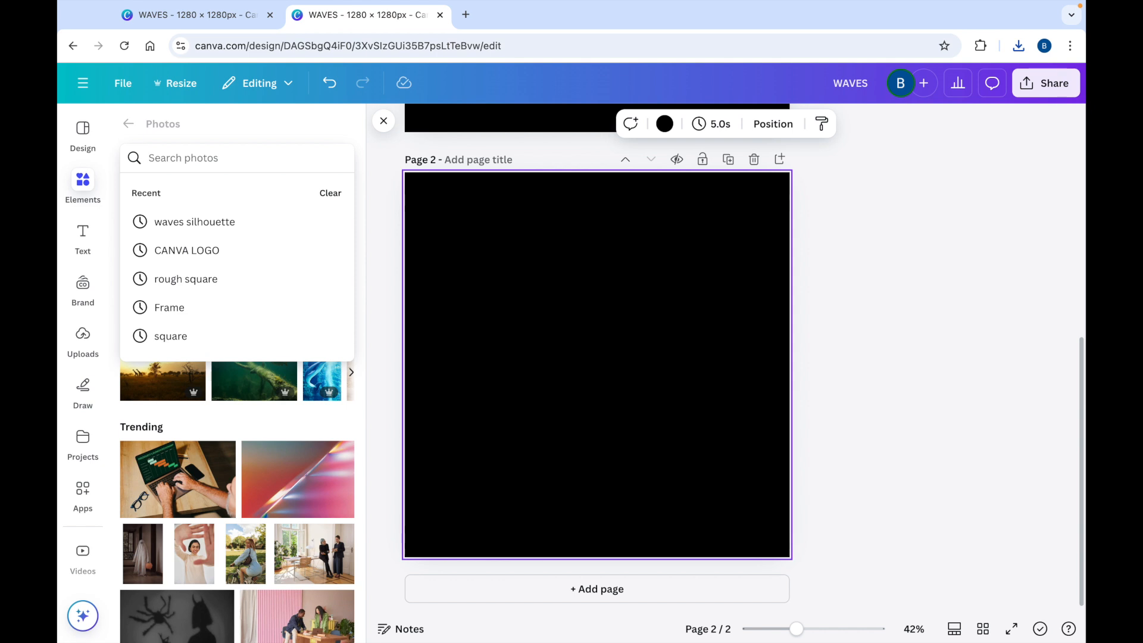
{"action": "type", "text": "R"}
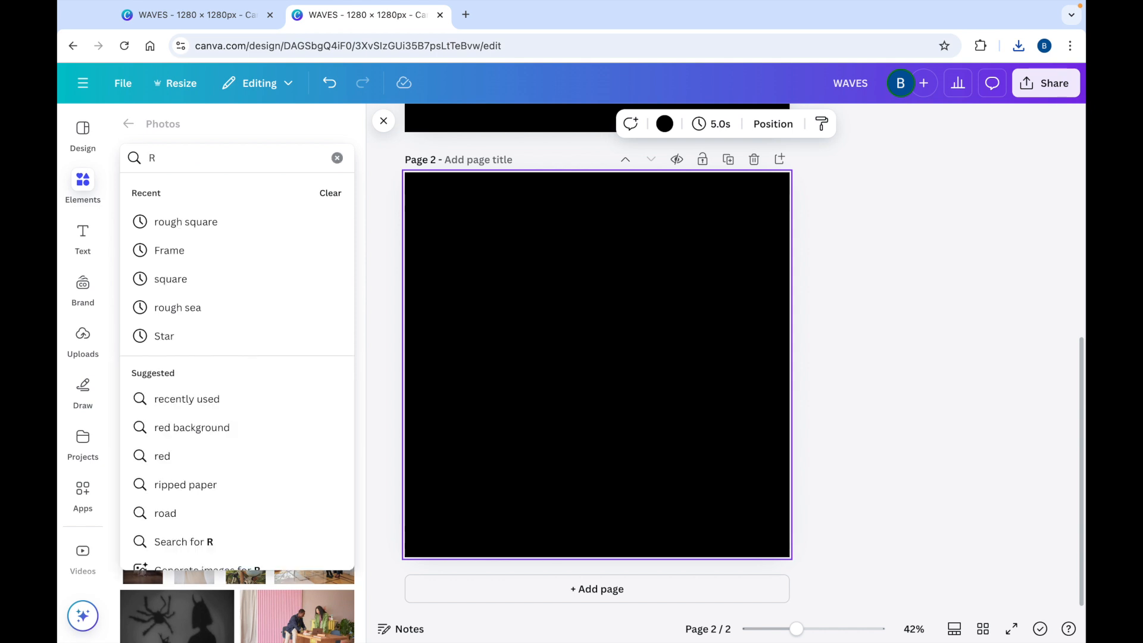
{"action": "left_click", "coordinate": [211, 313]}
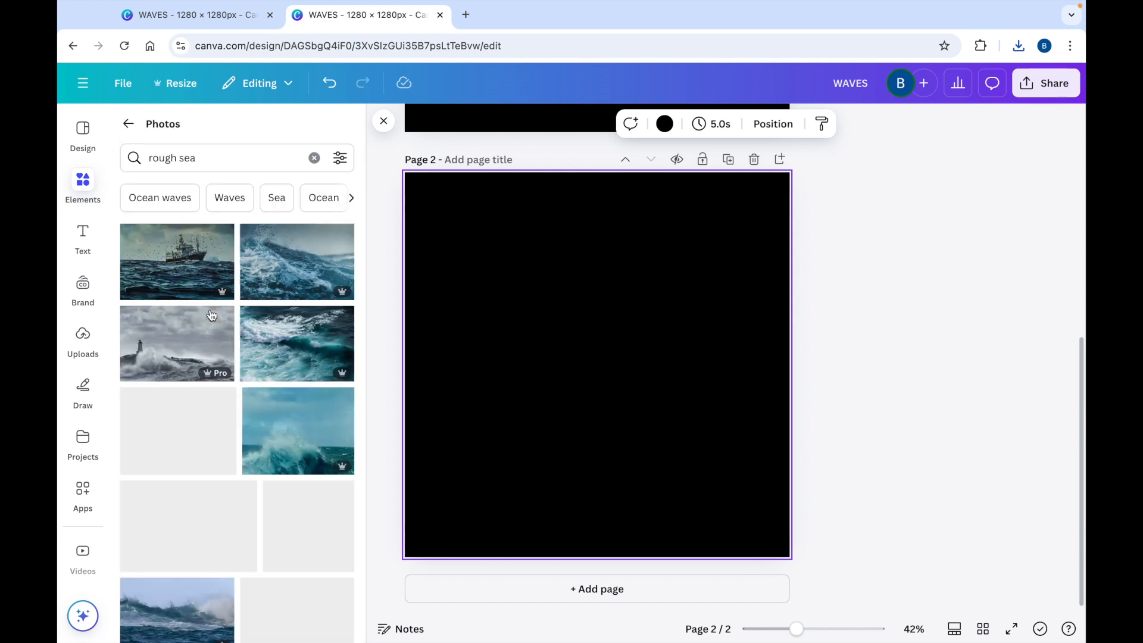
Step: Add the photo of a breaking wave under a pale blue sky to page 2 and make it the page background
{"action": "scroll", "coordinate": [250, 470], "scroll_direction": "down", "scroll_amount": 3}
{"action": "scroll", "coordinate": [250, 470], "scroll_direction": "down", "scroll_amount": 2}
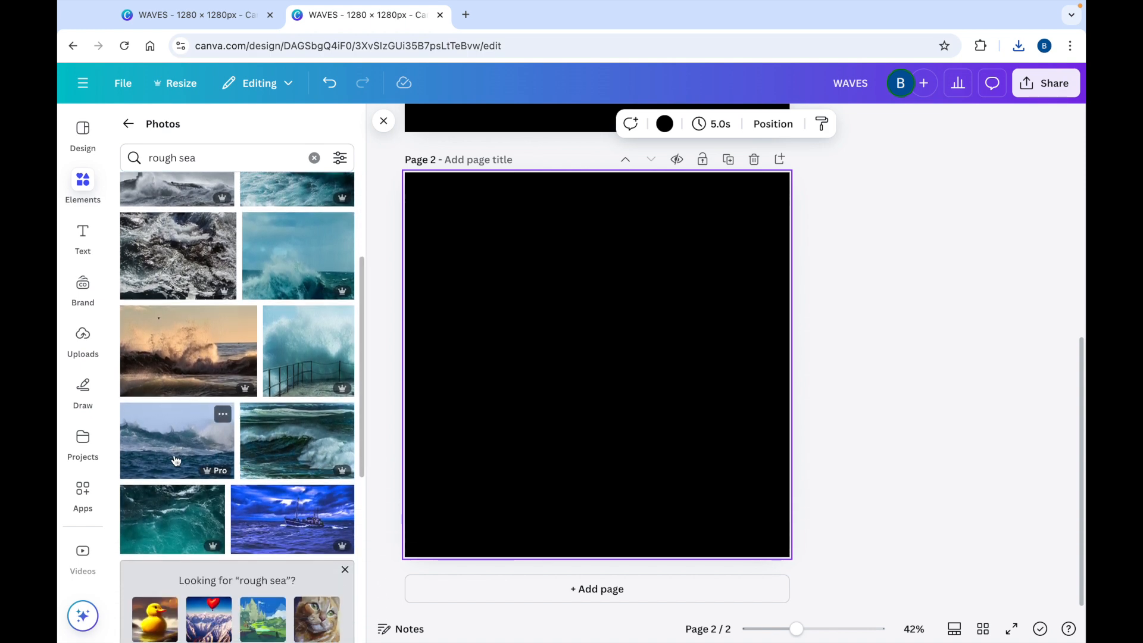
{"action": "left_click", "coordinate": [168, 445]}
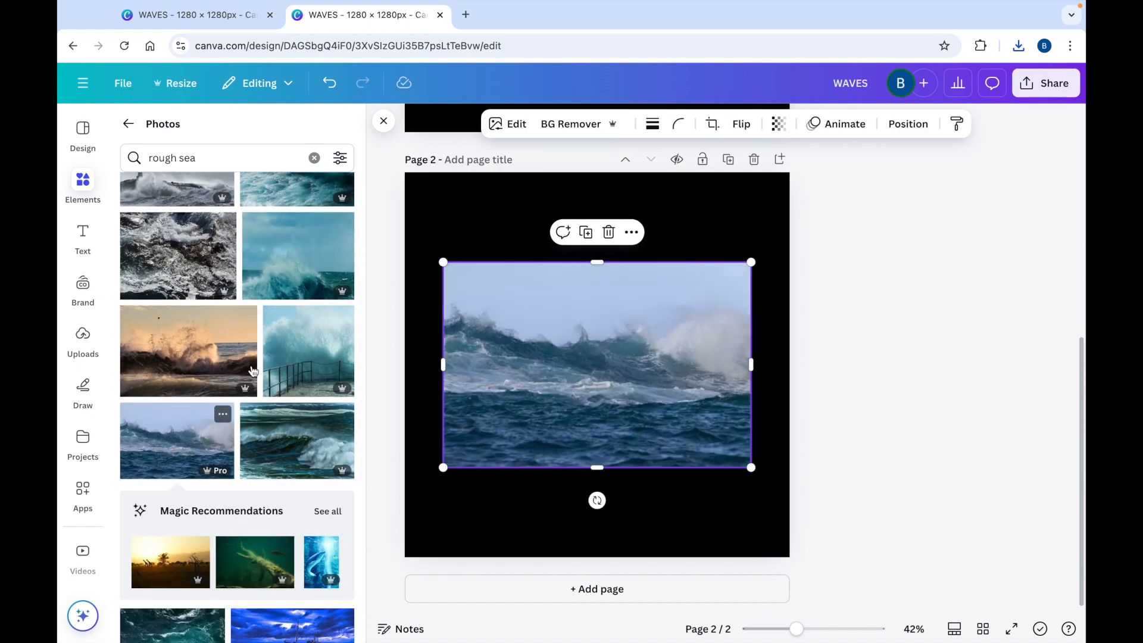
{"action": "right_click", "coordinate": [594, 359]}
{"action": "mouse_move", "coordinate": [593, 360]}
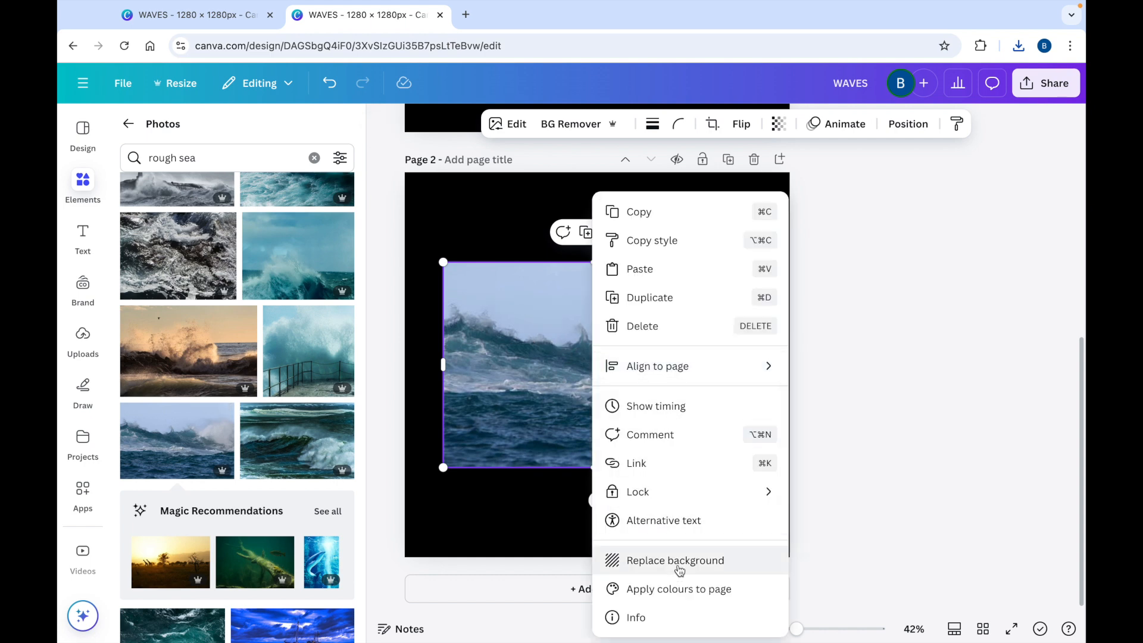
{"action": "left_click", "coordinate": [678, 563]}
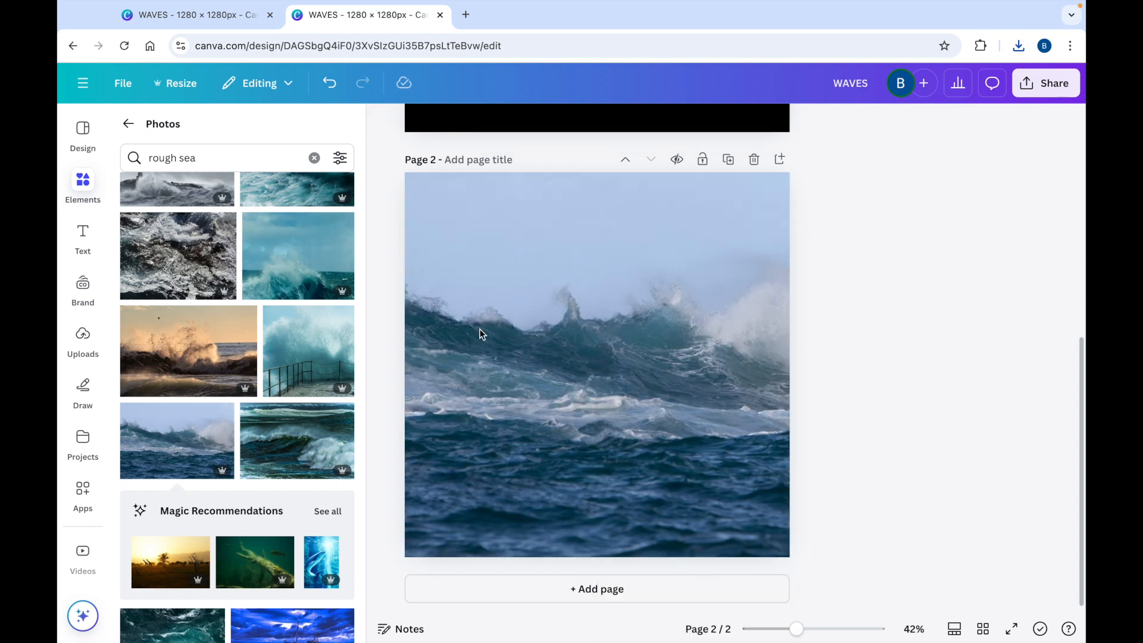
Step: Place the uploaded black WAVES image on page 2 and remove its background
{"action": "left_click", "coordinate": [84, 339]}
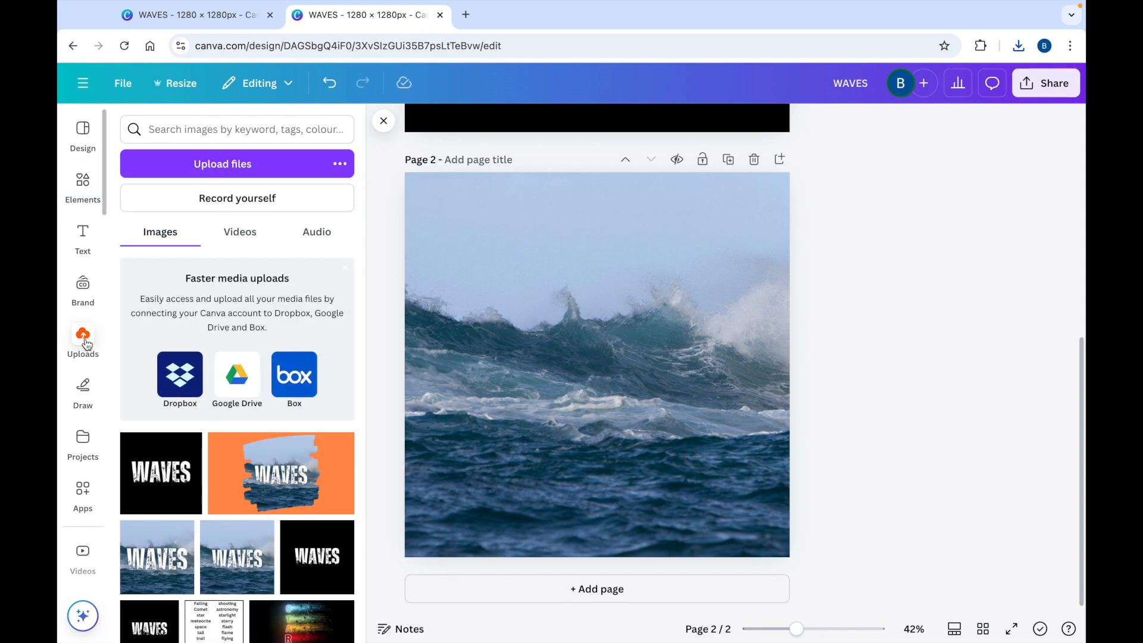
{"action": "left_click", "coordinate": [160, 476]}
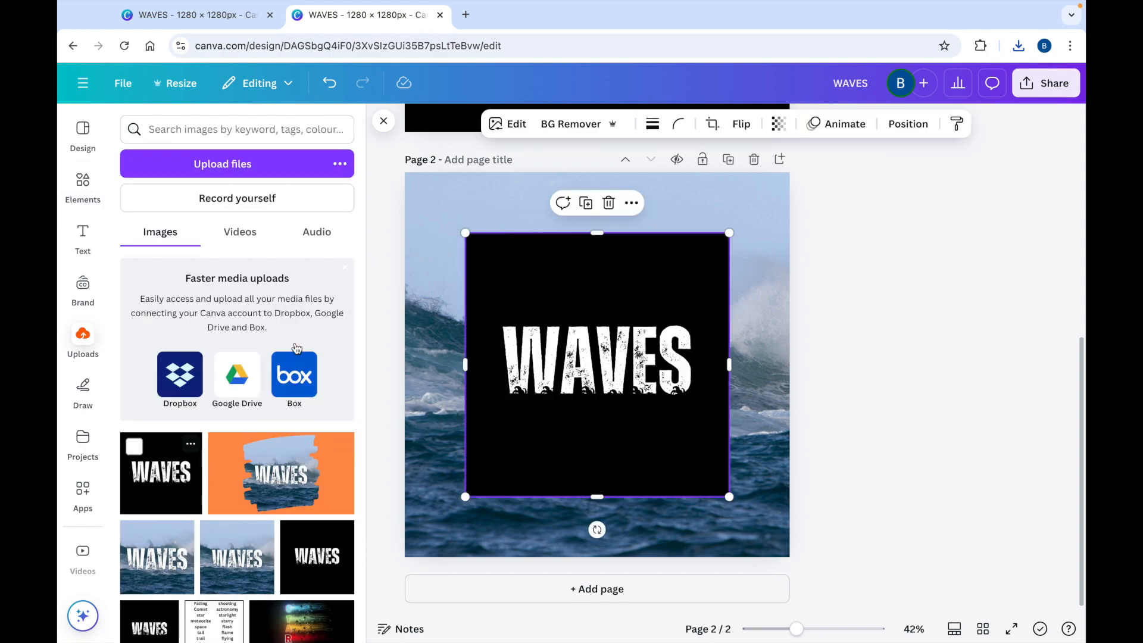
{"action": "left_click", "coordinate": [577, 122]}
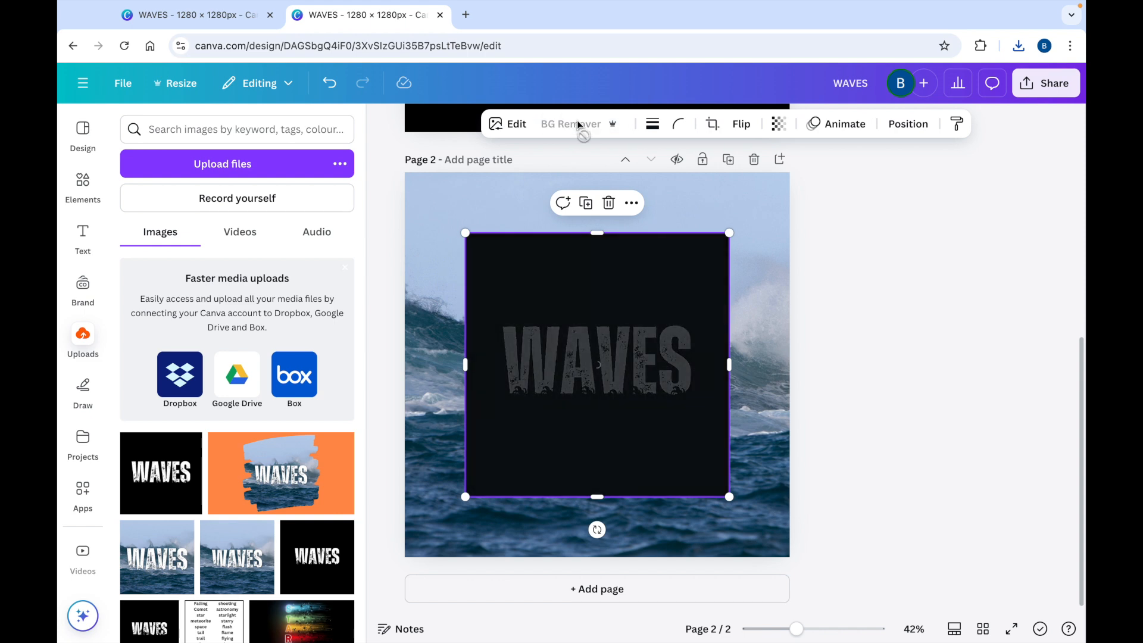
Step: Enlarge the WAVES image to the full page size and shift it slightly down so the lettering meets the white foam
{"action": "left_click_drag", "start_coordinate": [466, 233], "coordinate": [411, 181]}
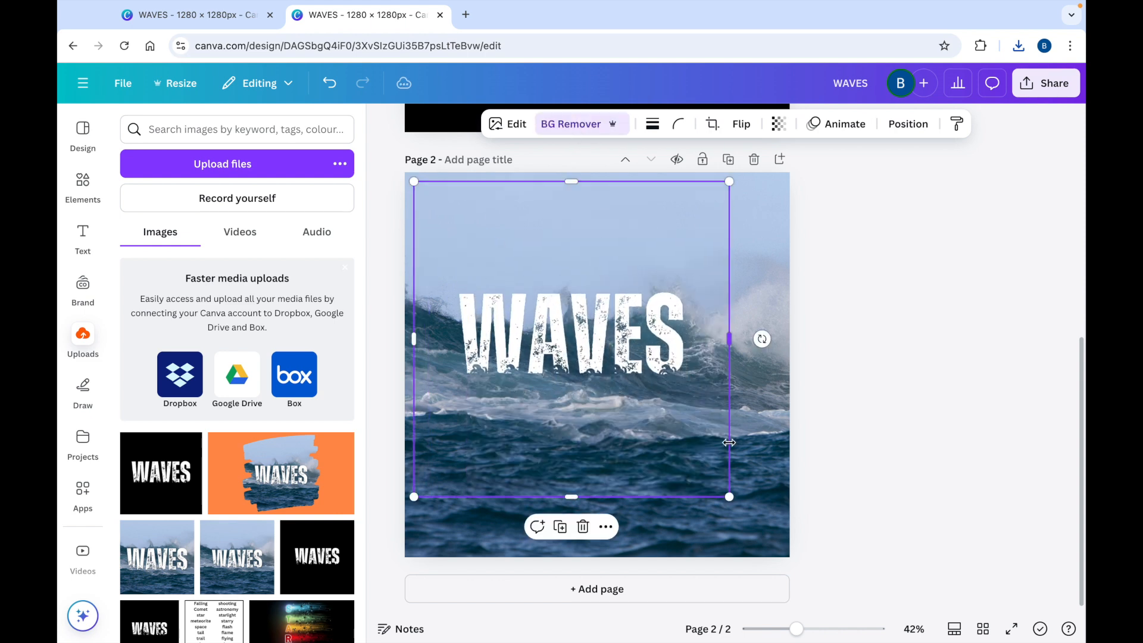
{"action": "left_click_drag", "start_coordinate": [730, 496], "coordinate": [790, 556]}
{"action": "left_click_drag", "start_coordinate": [413, 181], "coordinate": [405, 172]}
{"action": "left_click_drag", "start_coordinate": [578, 361], "coordinate": [581, 365]}
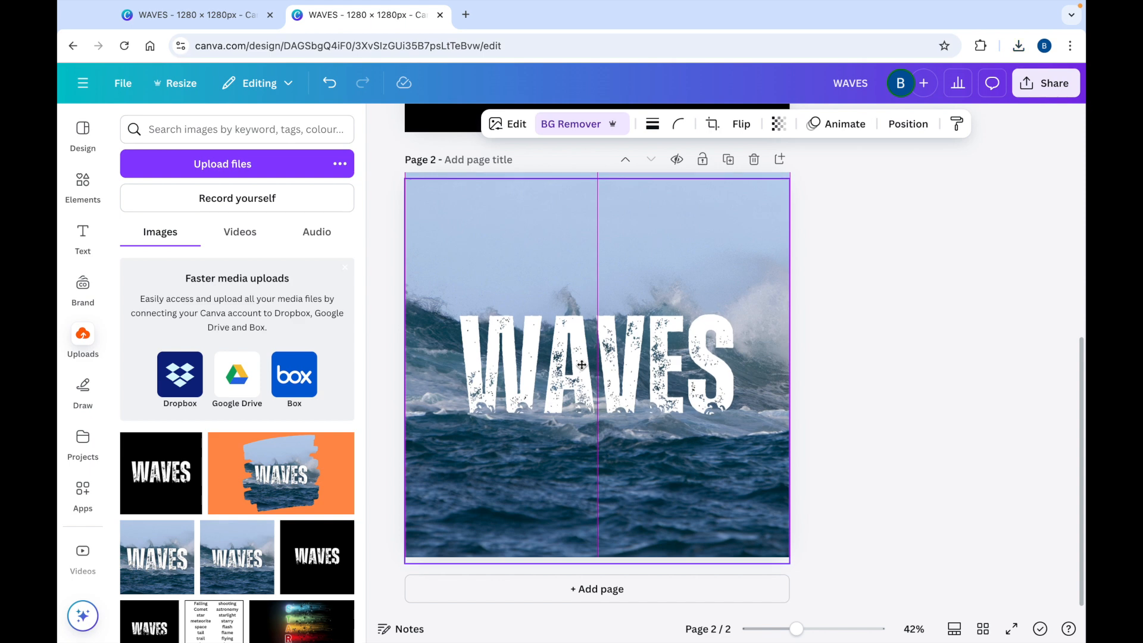
{"action": "left_click_drag", "start_coordinate": [581, 365], "coordinate": [583, 369]}
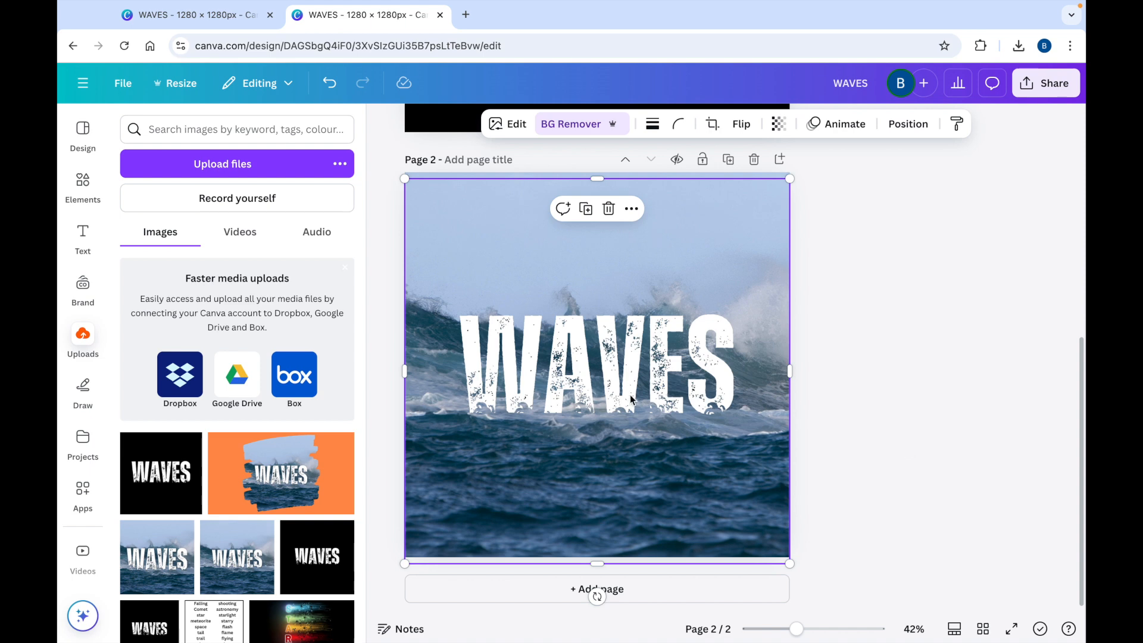
Step: Apply a Drop shadow to the WAVES image with blur amount 25, angle 50 and distance 18
{"action": "left_click", "coordinate": [517, 124]}
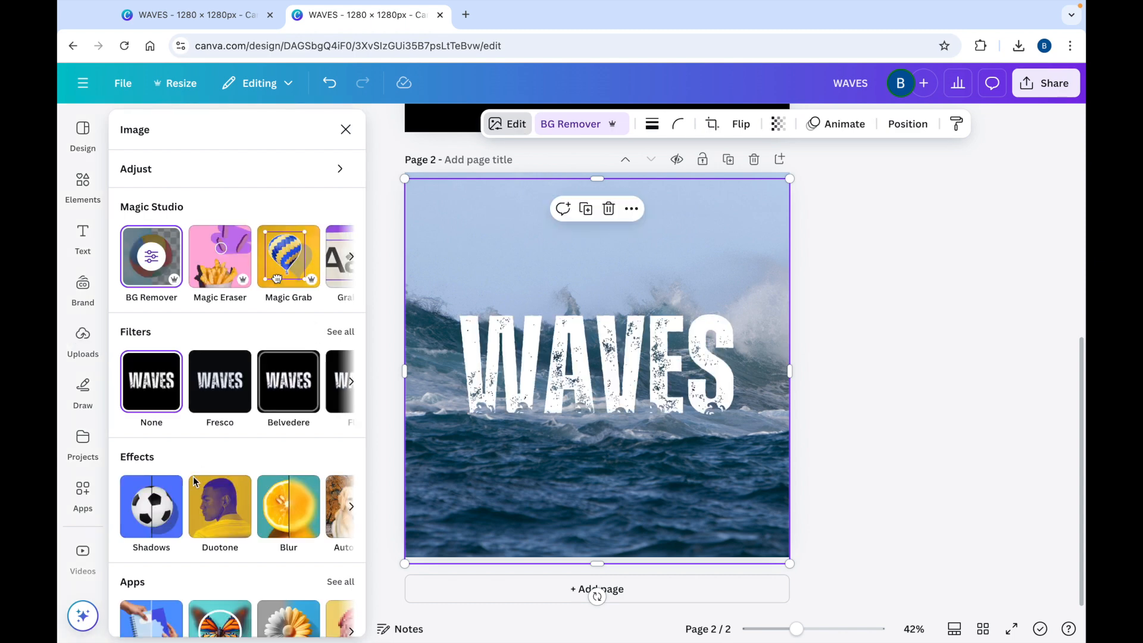
{"action": "left_click", "coordinate": [153, 512]}
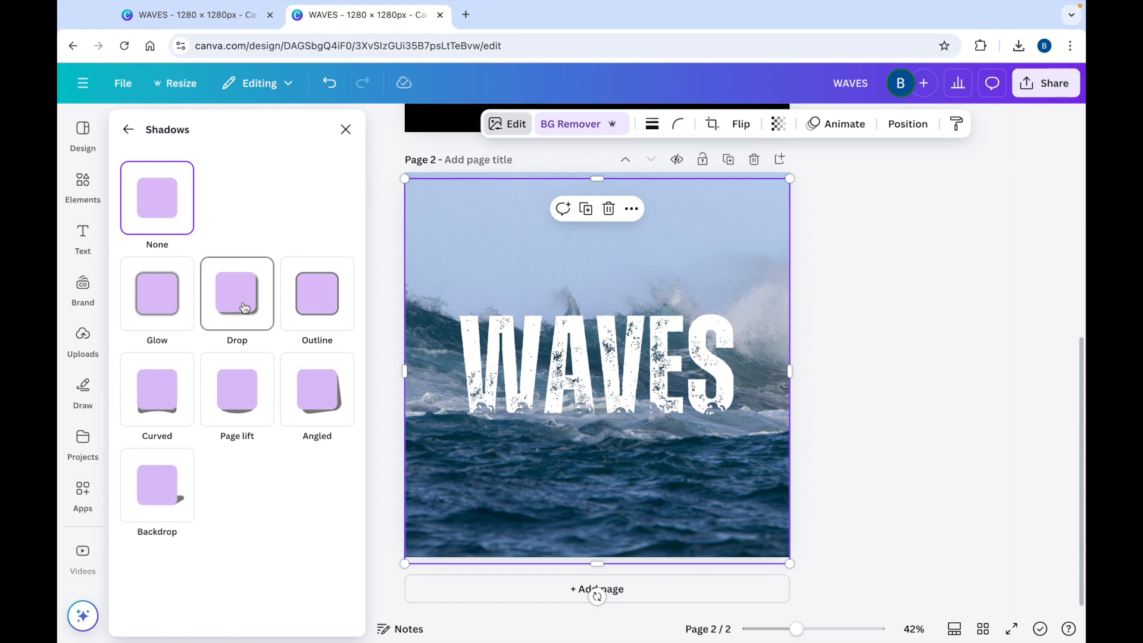
{"action": "left_click", "coordinate": [244, 307]}
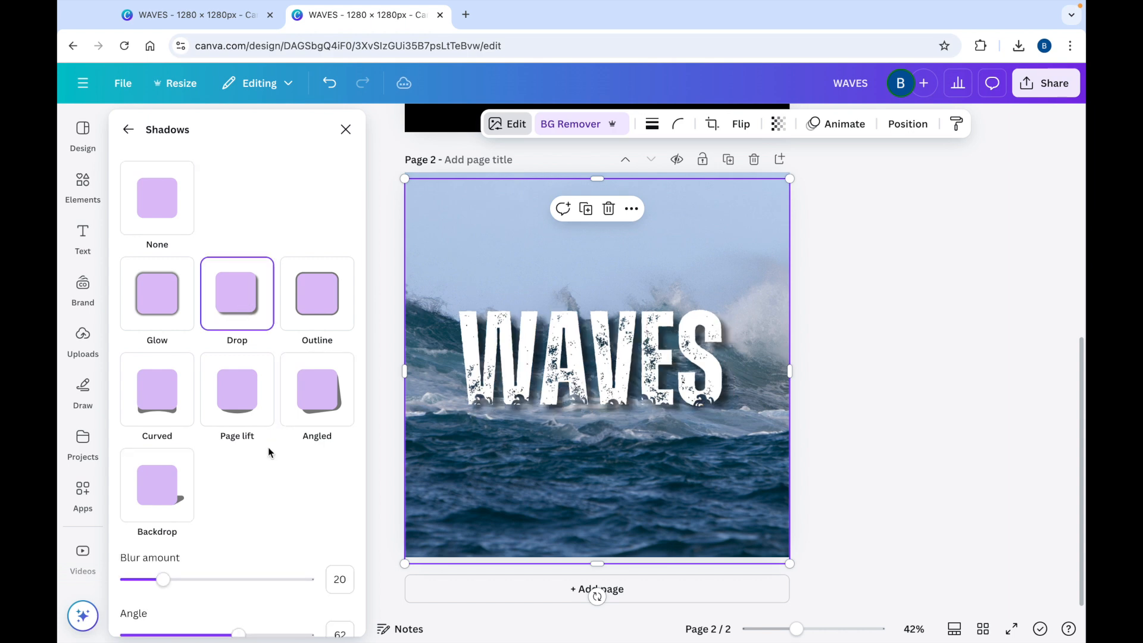
{"action": "scroll", "coordinate": [291, 513], "scroll_direction": "down", "scroll_amount": 3}
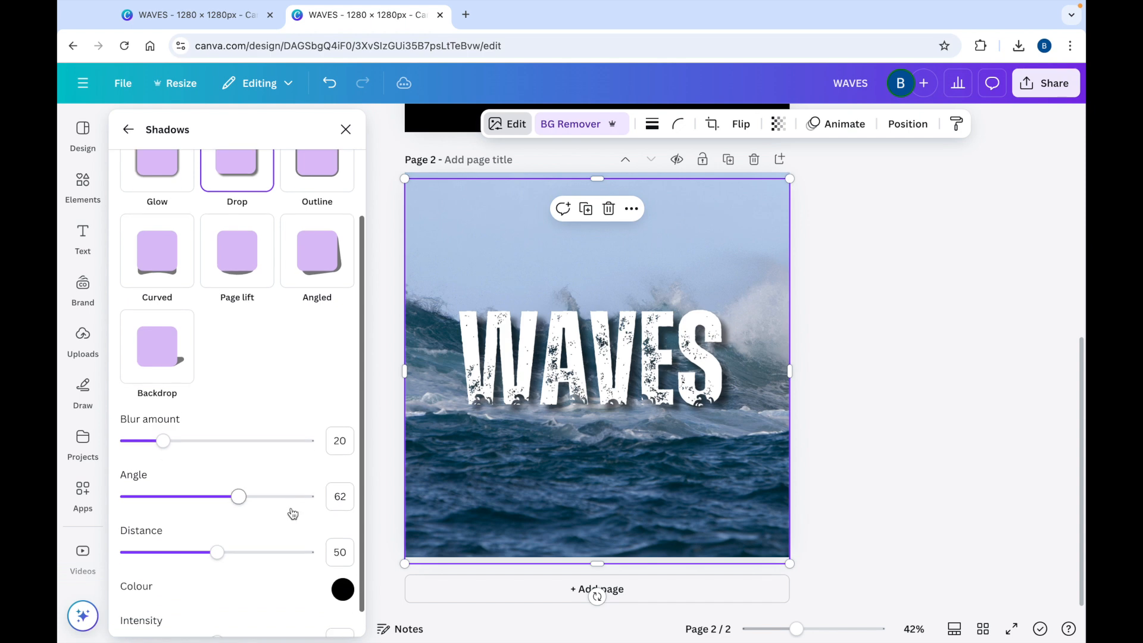
{"action": "left_click_drag", "start_coordinate": [247, 490], "coordinate": [220, 508]}
{"action": "left_click_drag", "start_coordinate": [216, 555], "coordinate": [160, 555]}
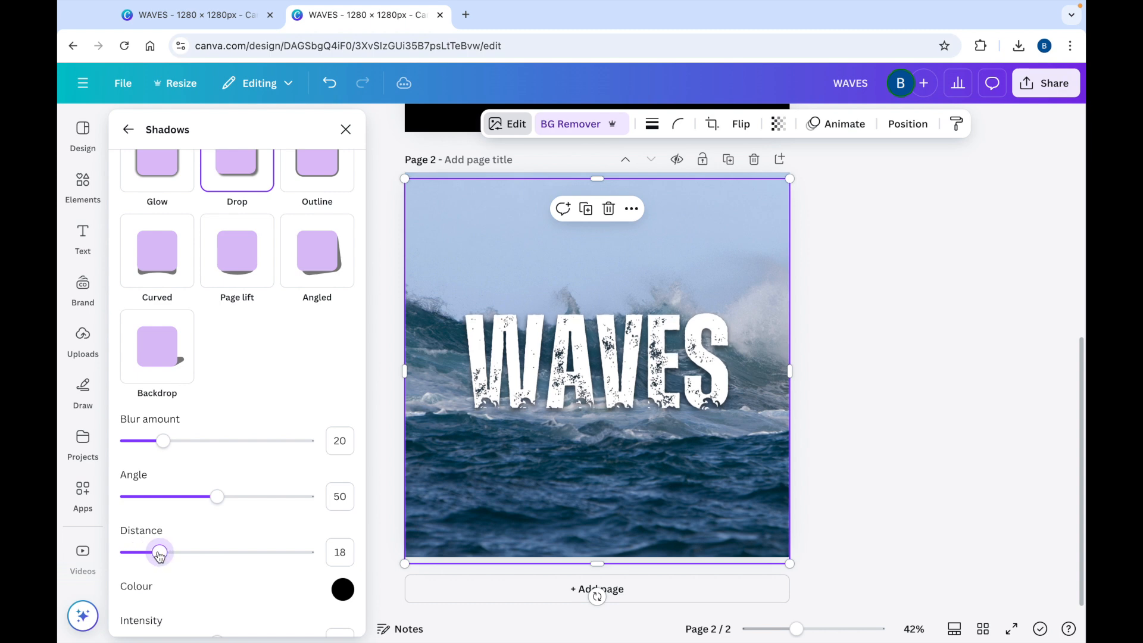
{"action": "left_click_drag", "start_coordinate": [164, 443], "coordinate": [173, 449]}
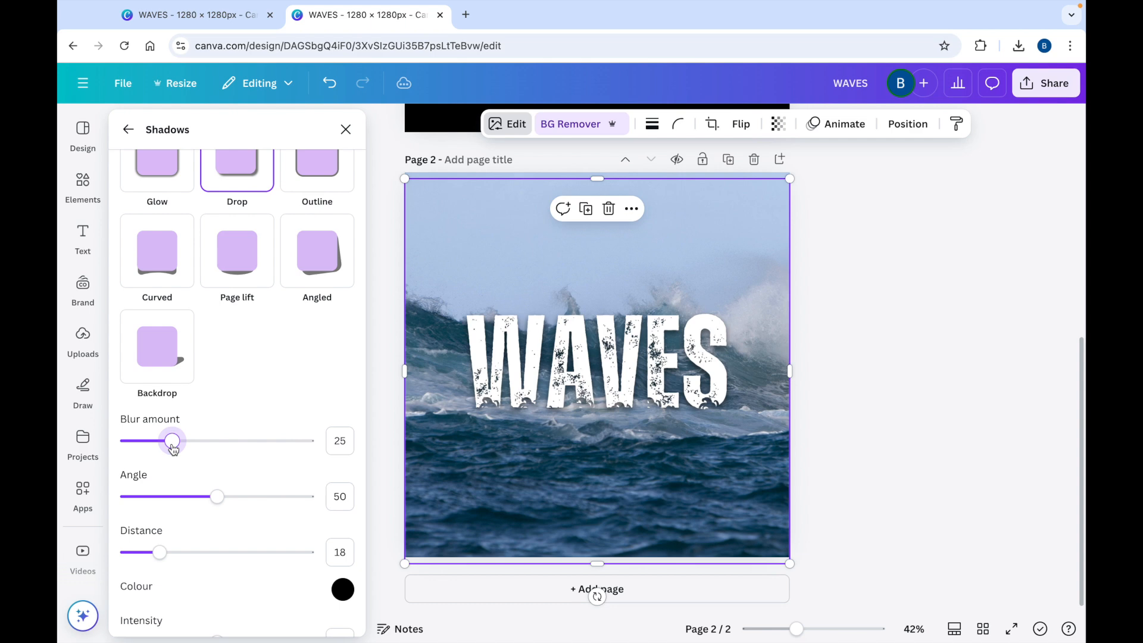
{"action": "left_click", "coordinate": [869, 408]}
{"action": "left_click", "coordinate": [870, 408]}
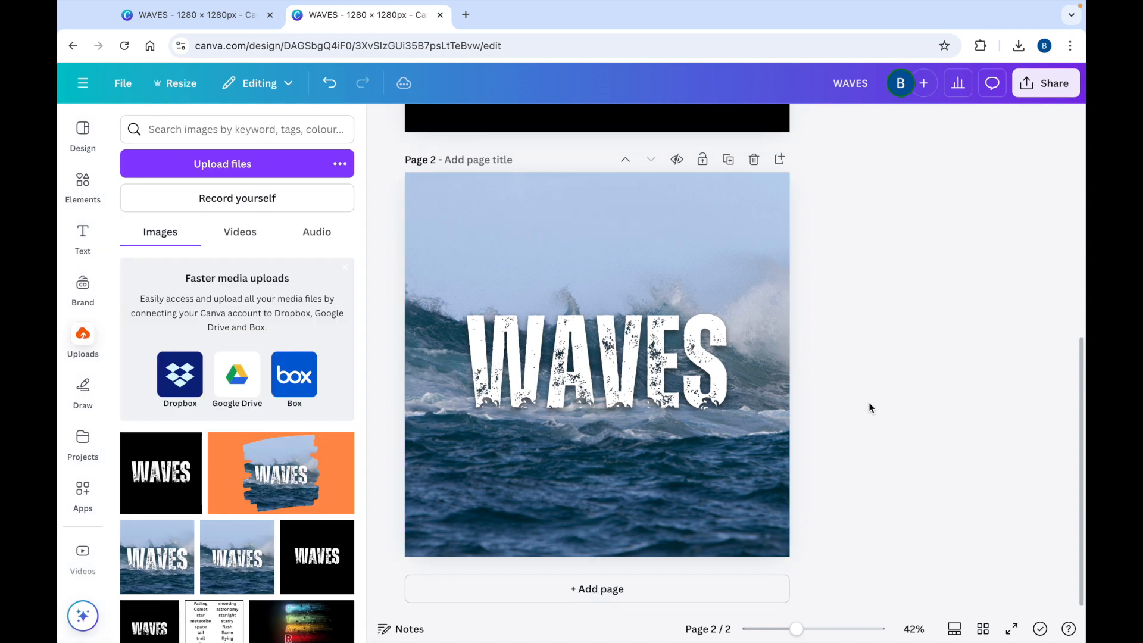